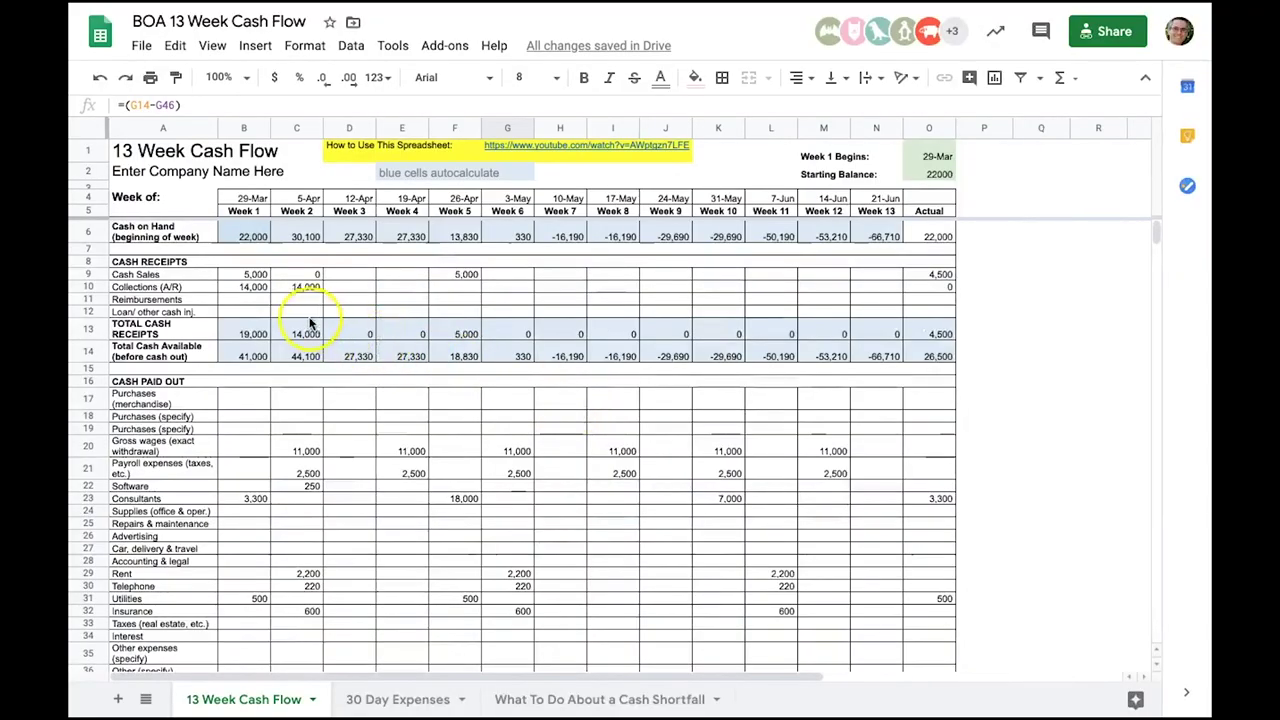
Check the download formats available for the spreadsheet, including Microsoft Excel, without downloading a file
click(141, 47)
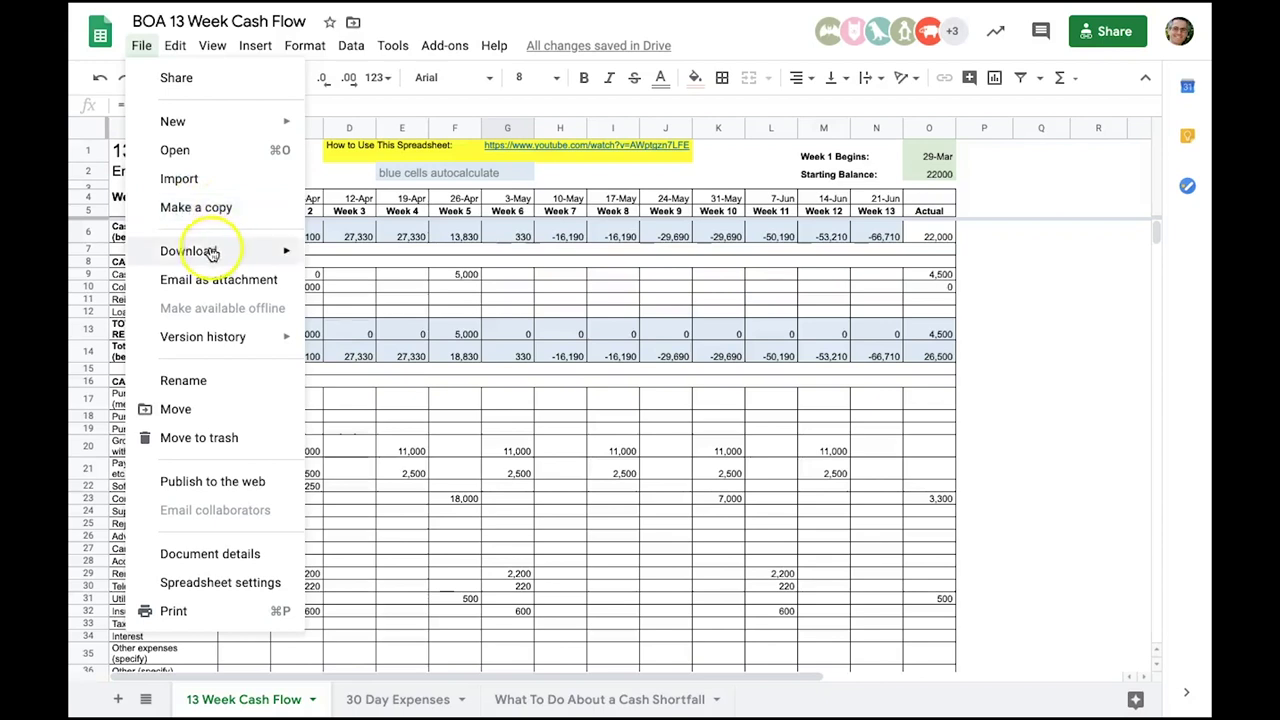
mouse_move(205, 252)
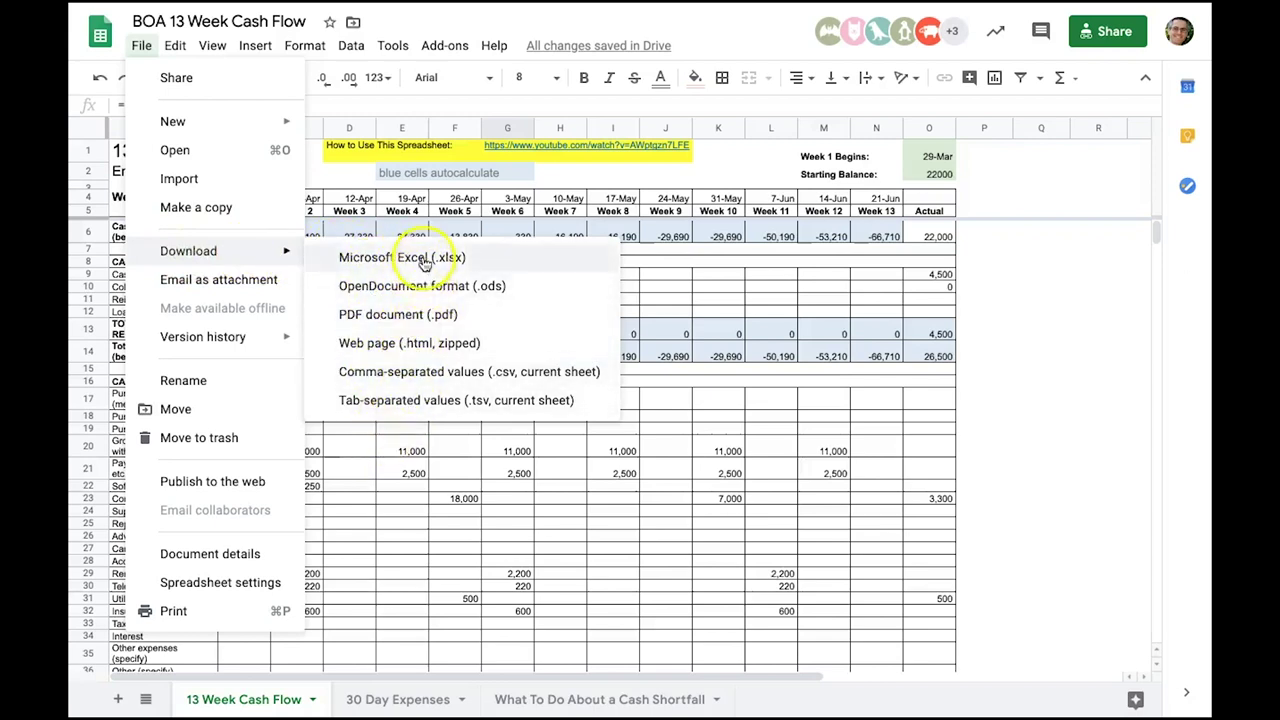
click(1064, 316)
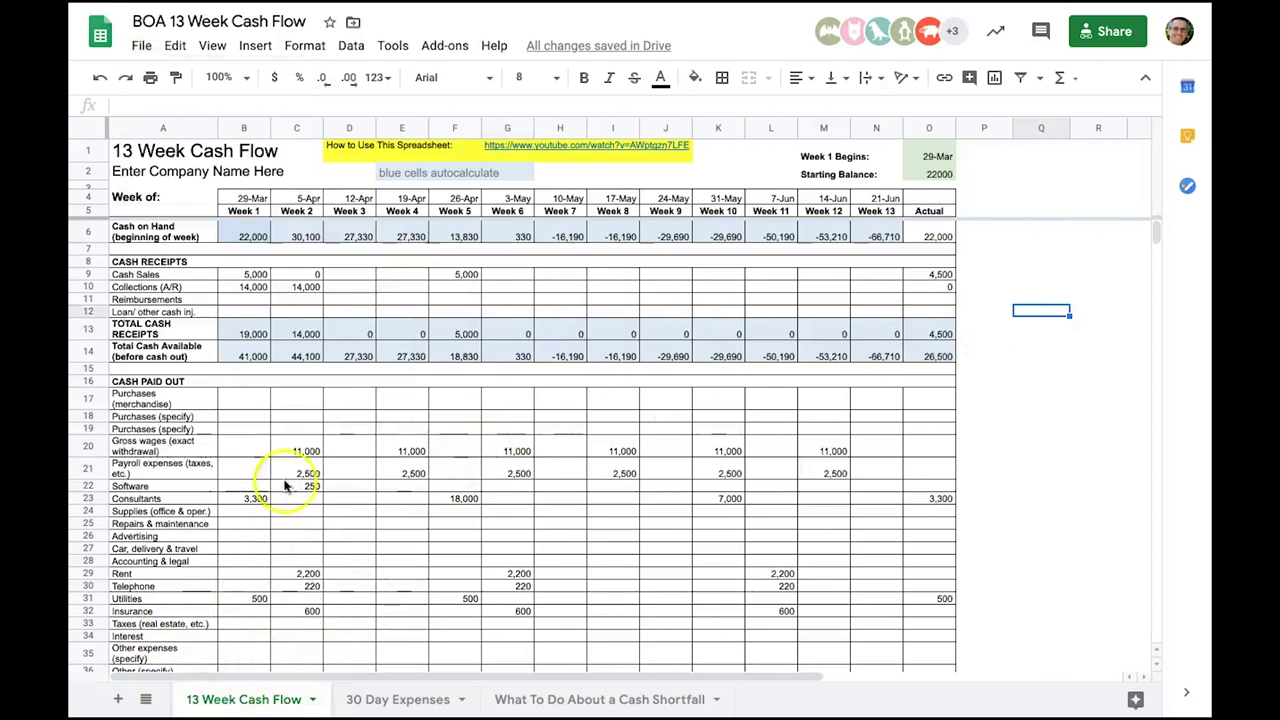
In the 30 Day Expenses sheet, insert one row above row 23, in the gap between Staff and the Annual section
click(403, 700)
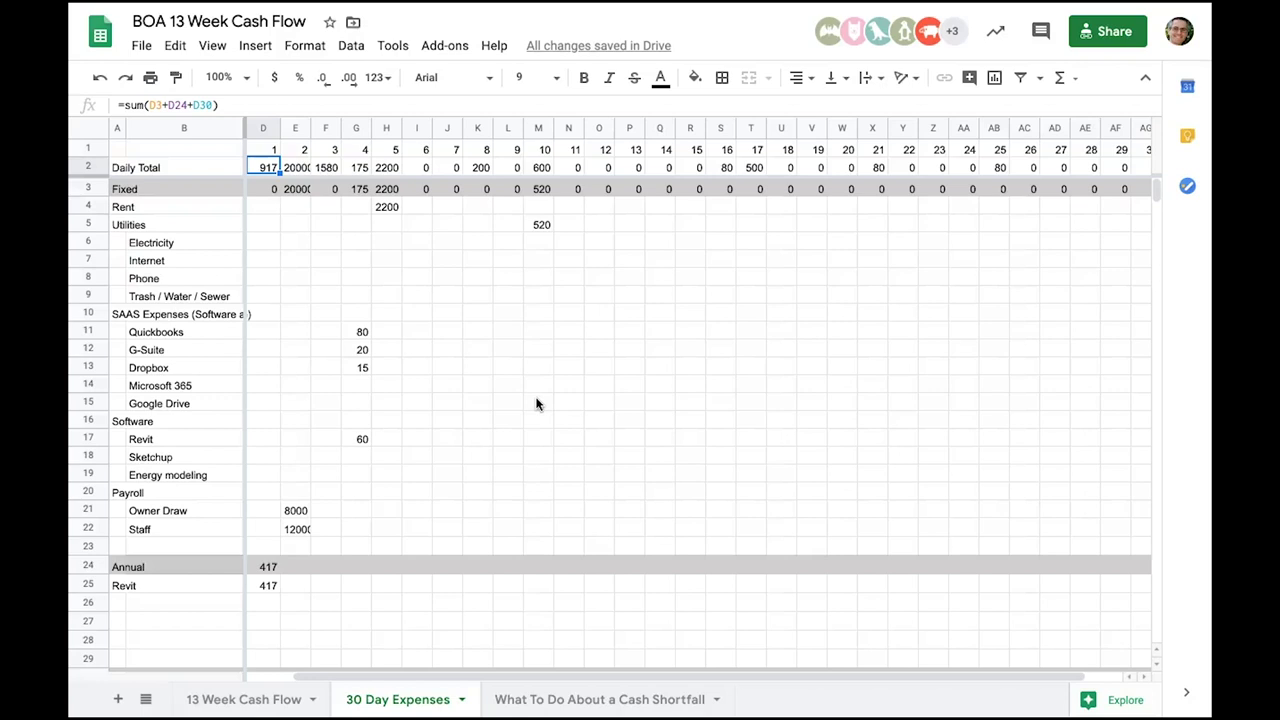
click(86, 189)
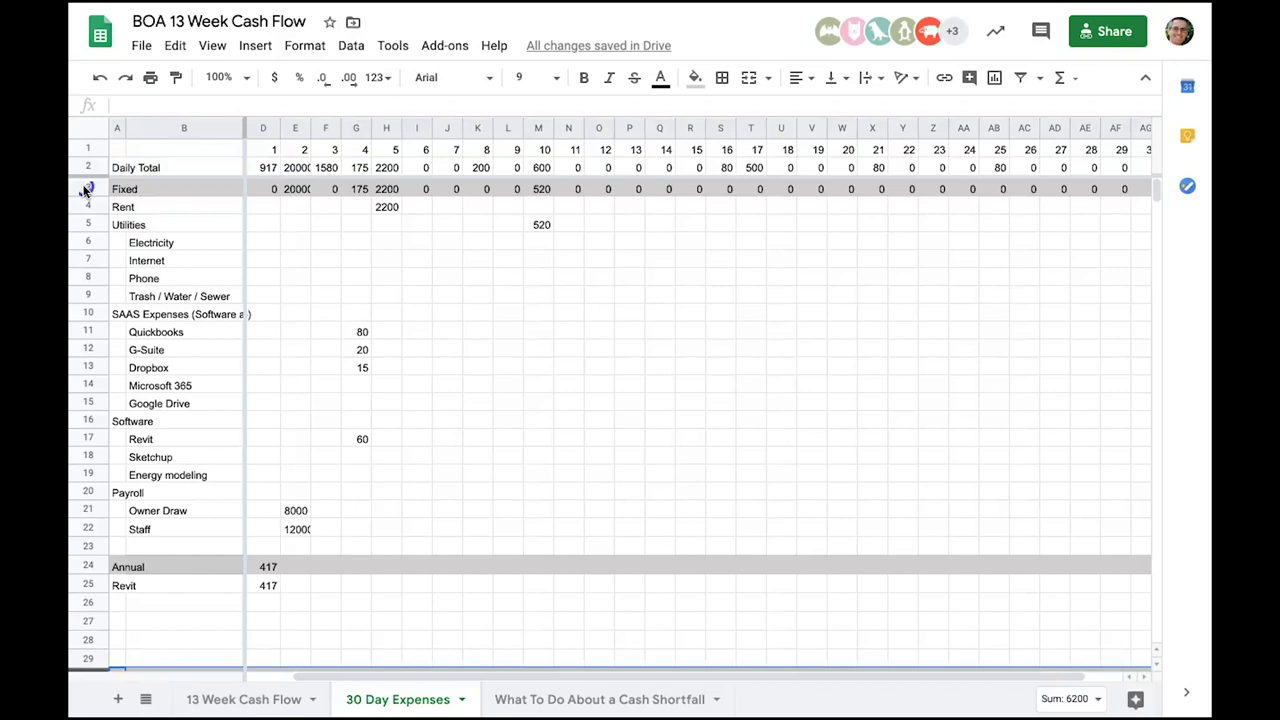
right_click(88, 545)
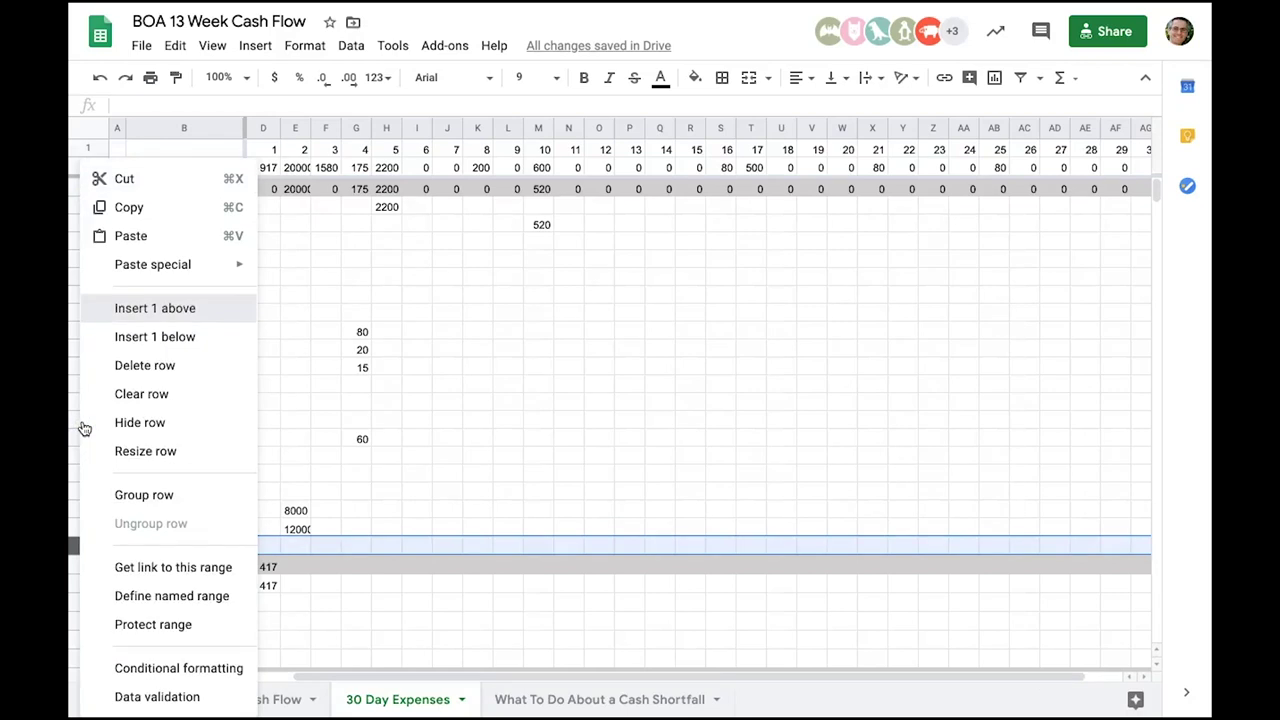
click(81, 459)
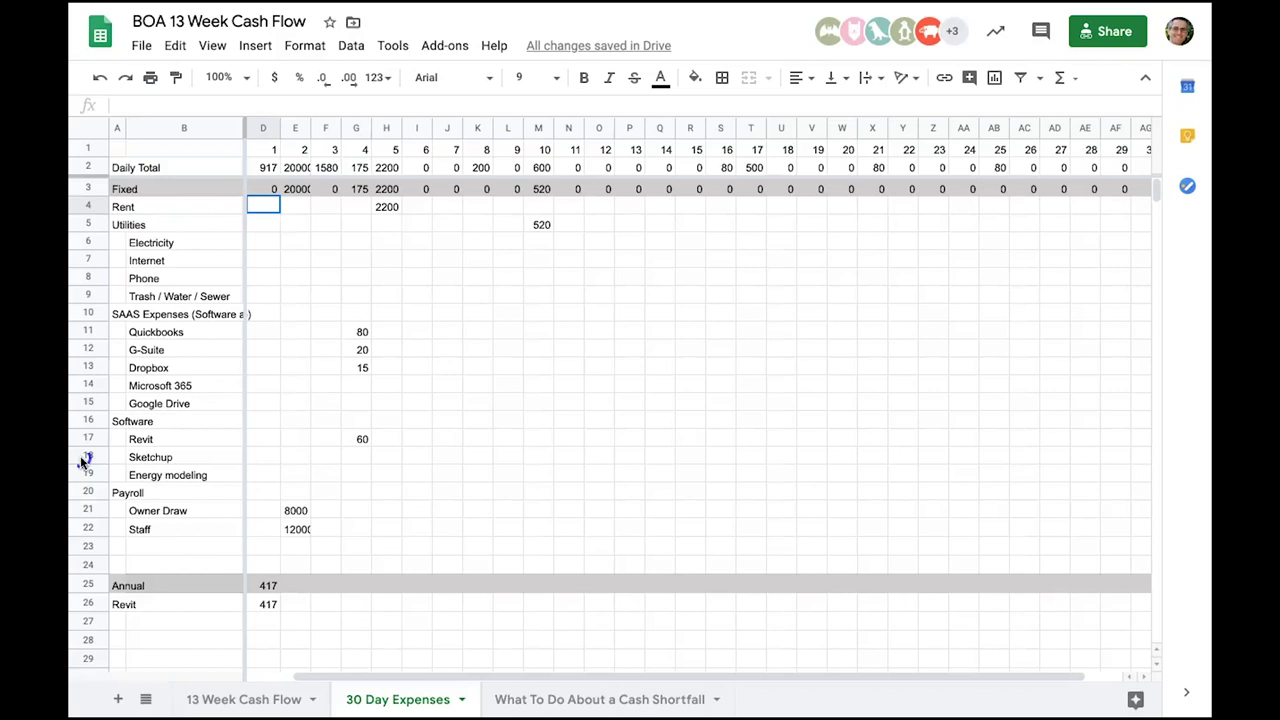
Examine the Daily Total formulas and the Fixed expense entries, including the SAAS Expenses items
key(Up)
key(Up)
key(Right)
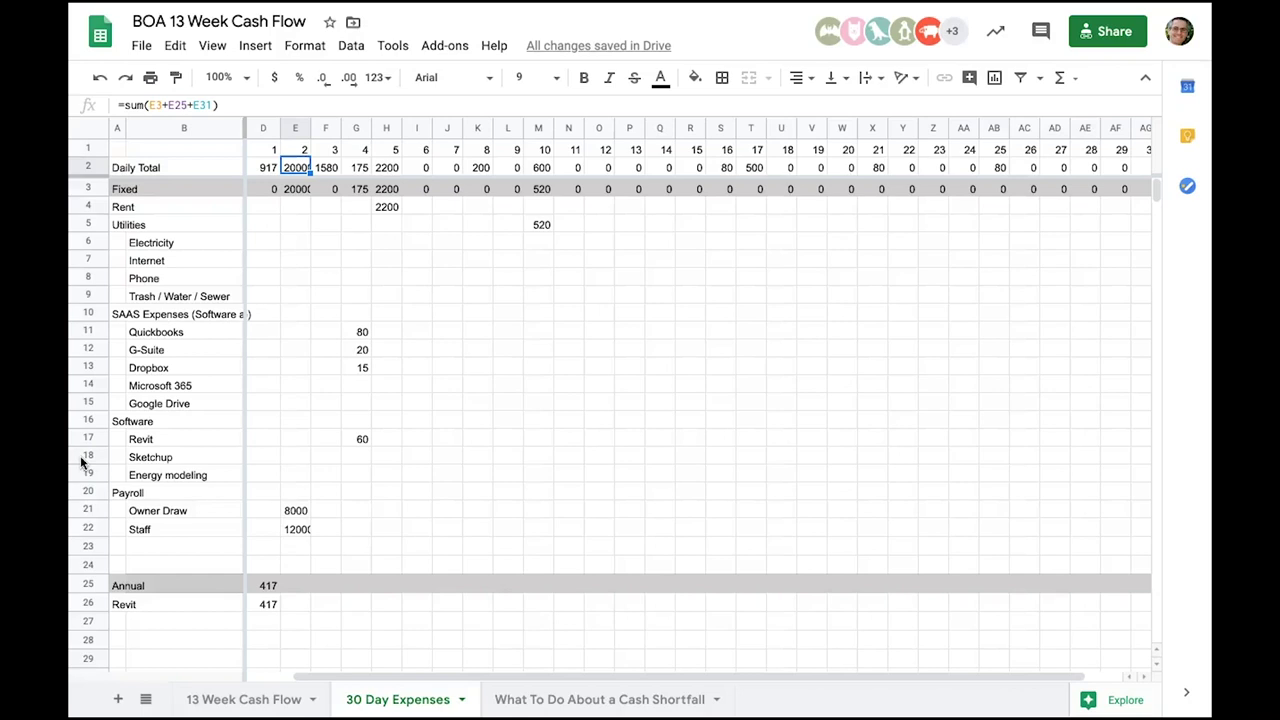
click(82, 462)
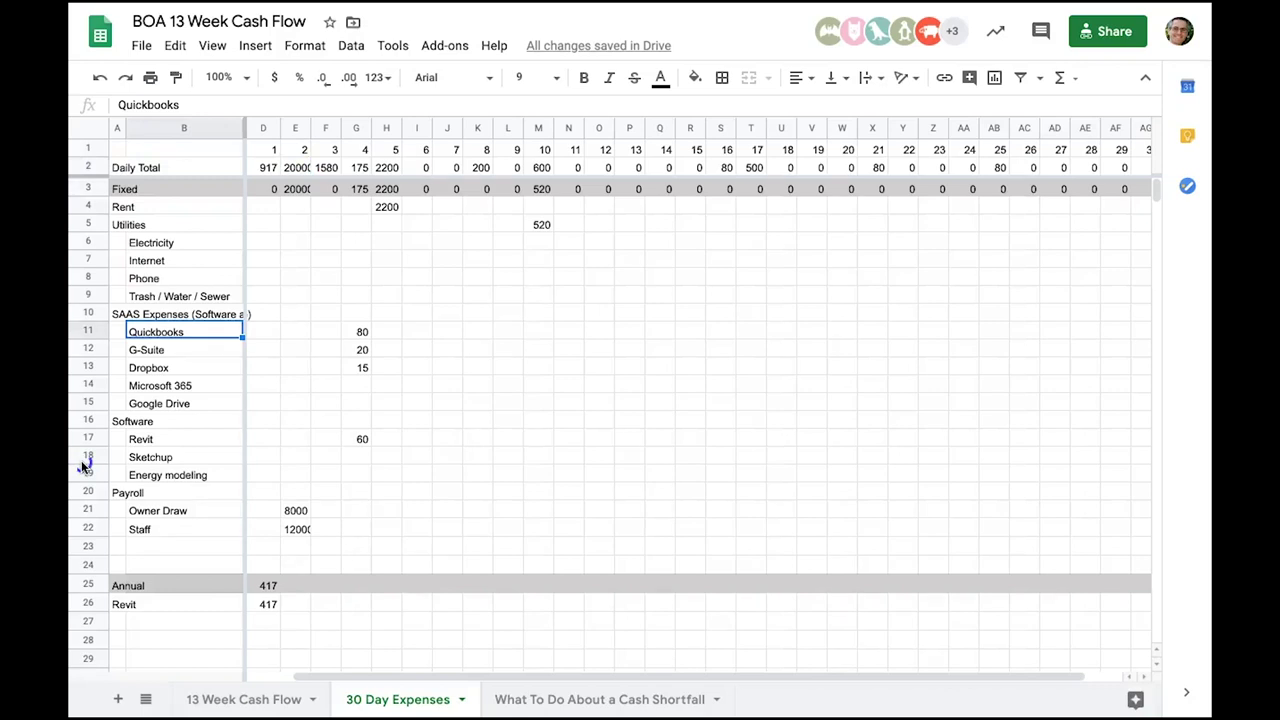
click(82, 462)
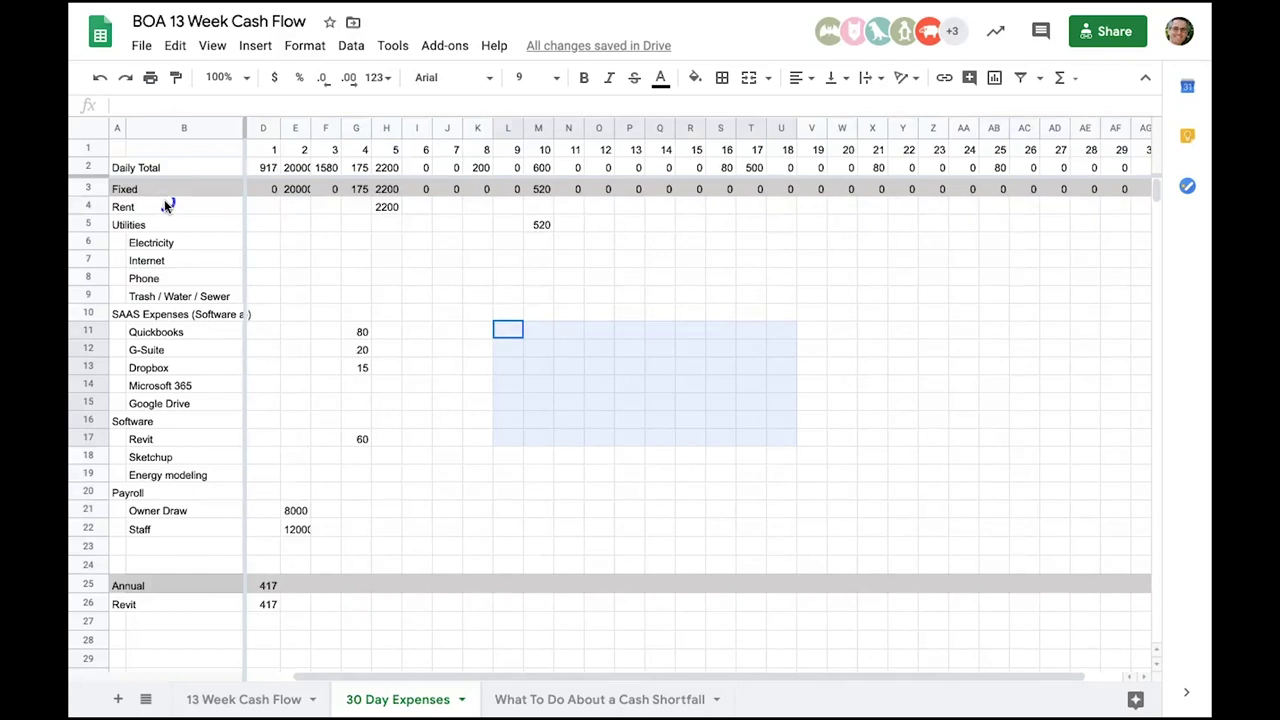
Review the Annual Revit formula and the Variable expense entries such as Printing and Fuel against the Daily Total row
scroll(167, 548, down, 3)
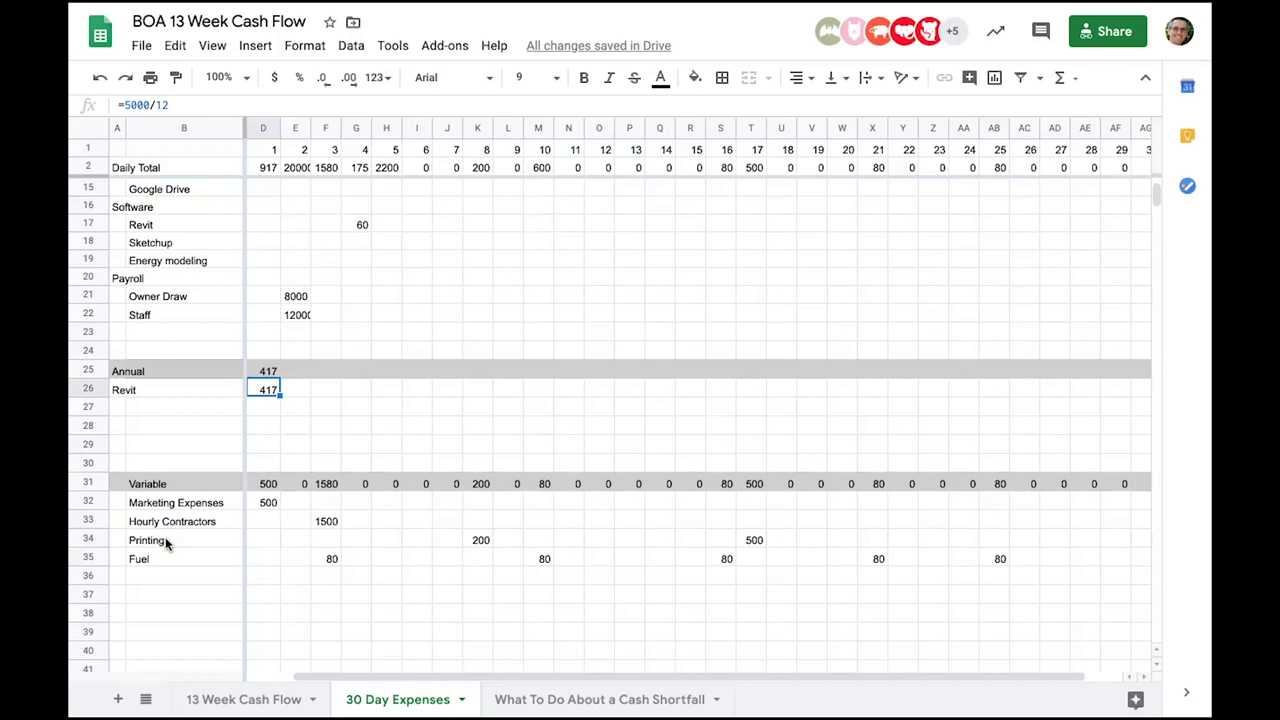
click(80, 545)
click(83, 548)
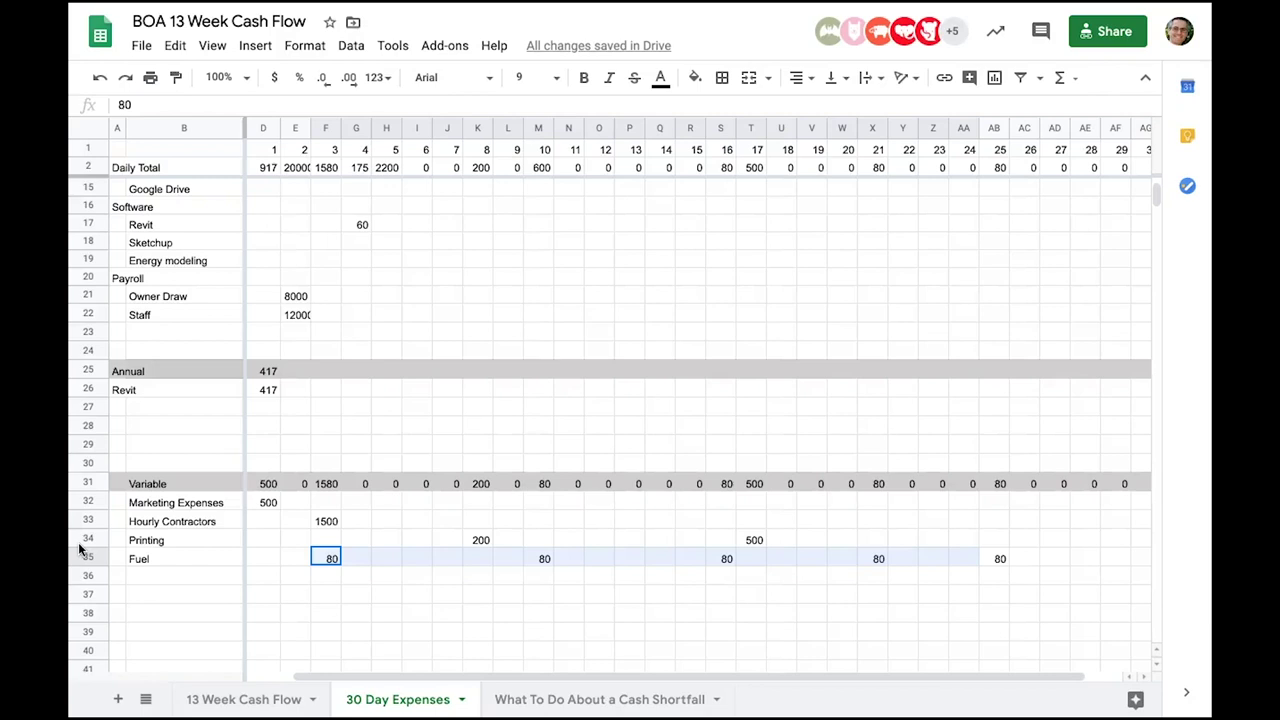
scroll(143, 309, up, 3)
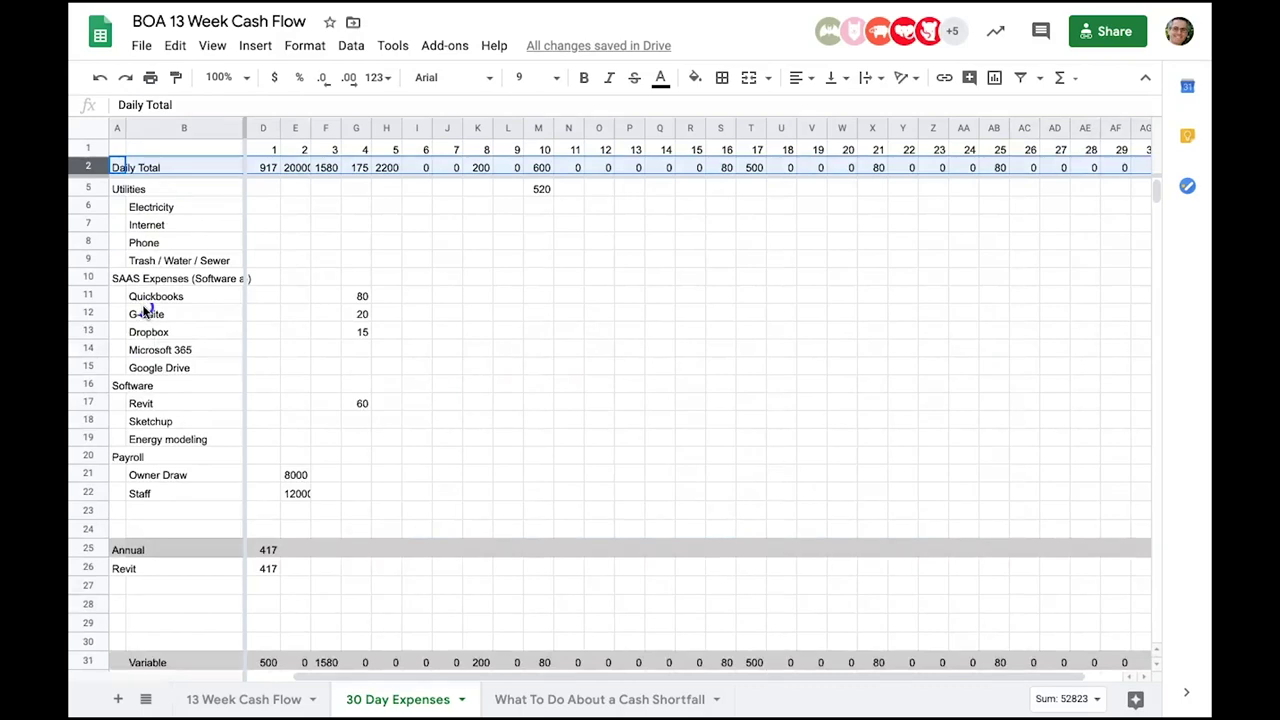
key(ctrl+z)
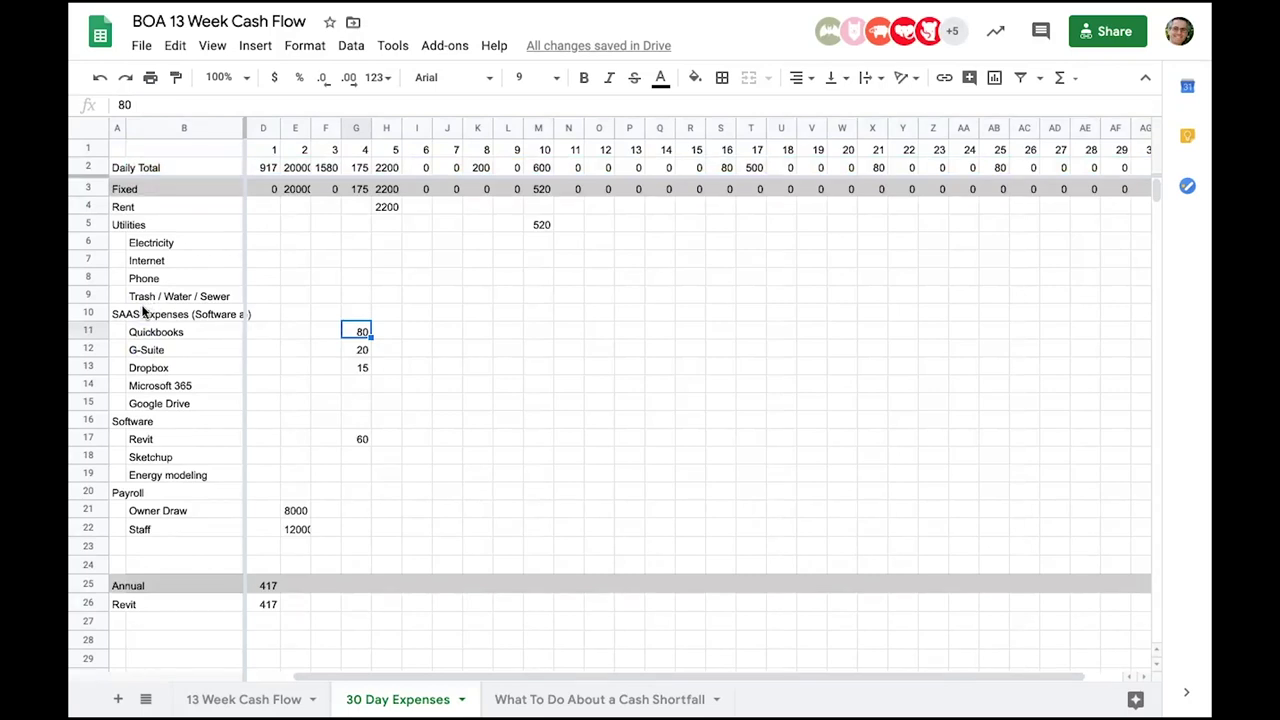
Return to the 13 Week Cash Flow sheet and review it down to its last used row
key(alt+Up)
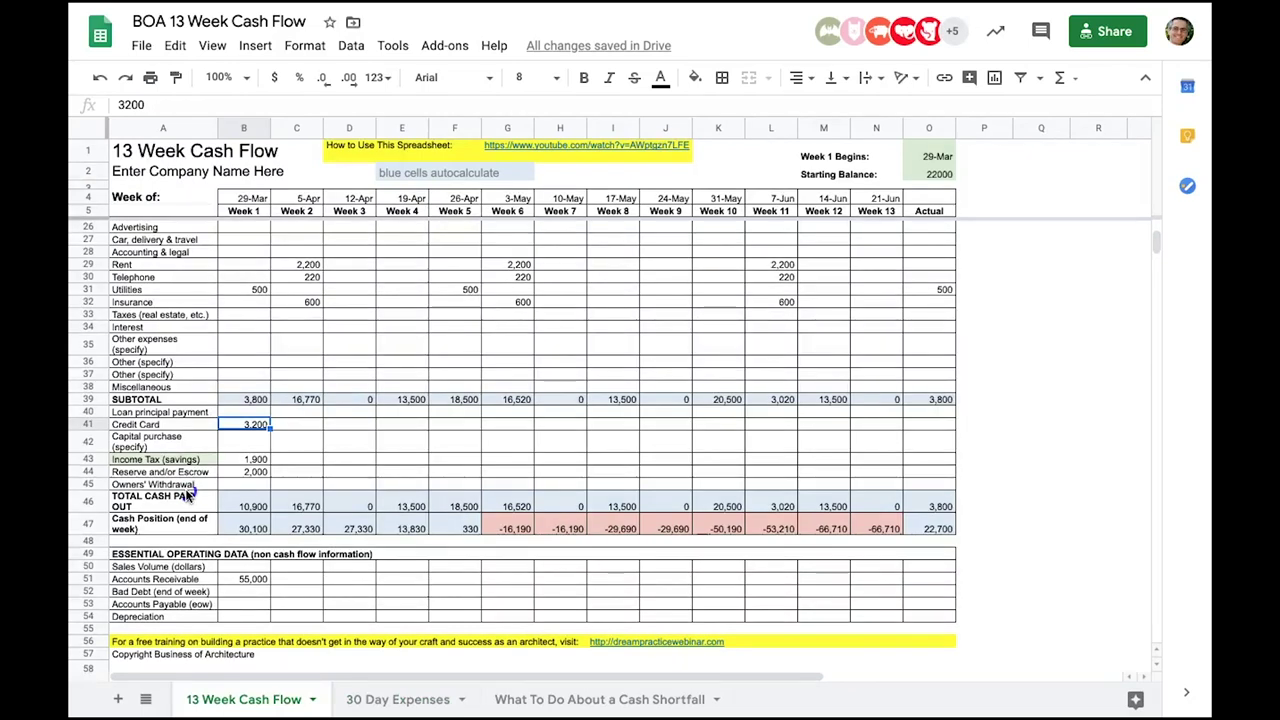
key(ctrl+End)
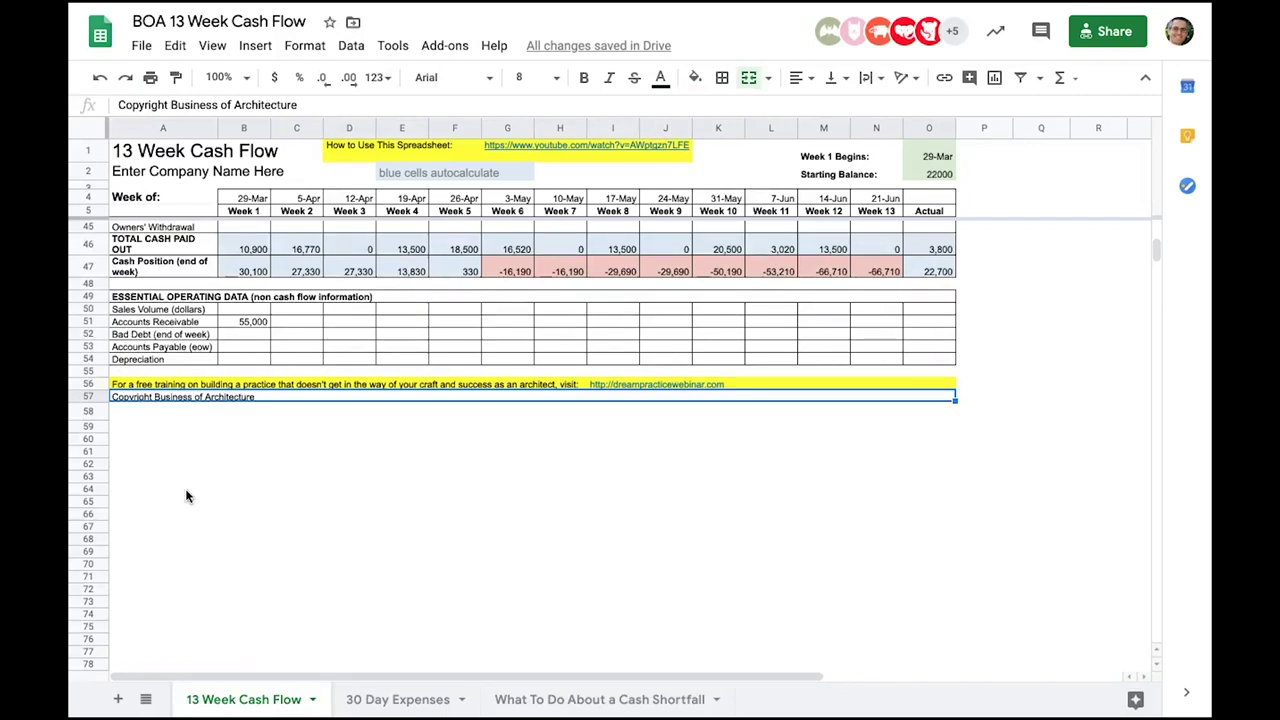
click(259, 148)
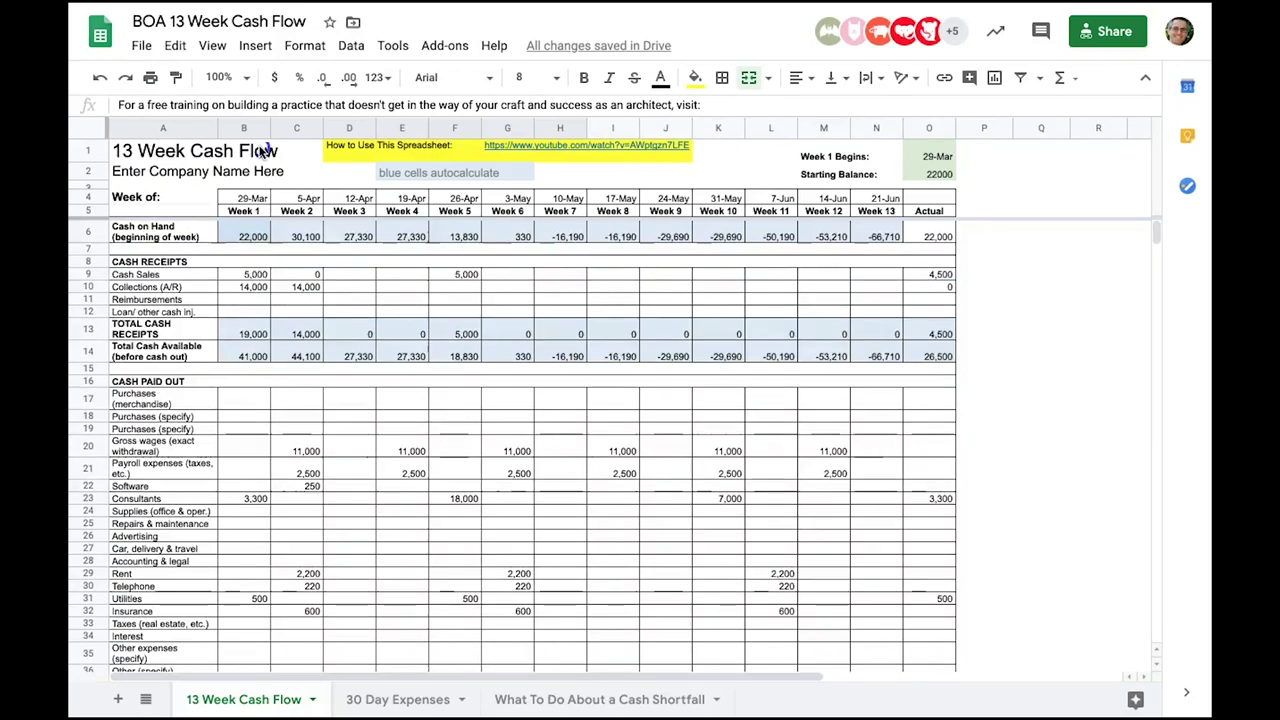
Try 4/5/2020 as the Week 1 Begins date in O1 and restore 3/29/2020
double_click(928, 150)
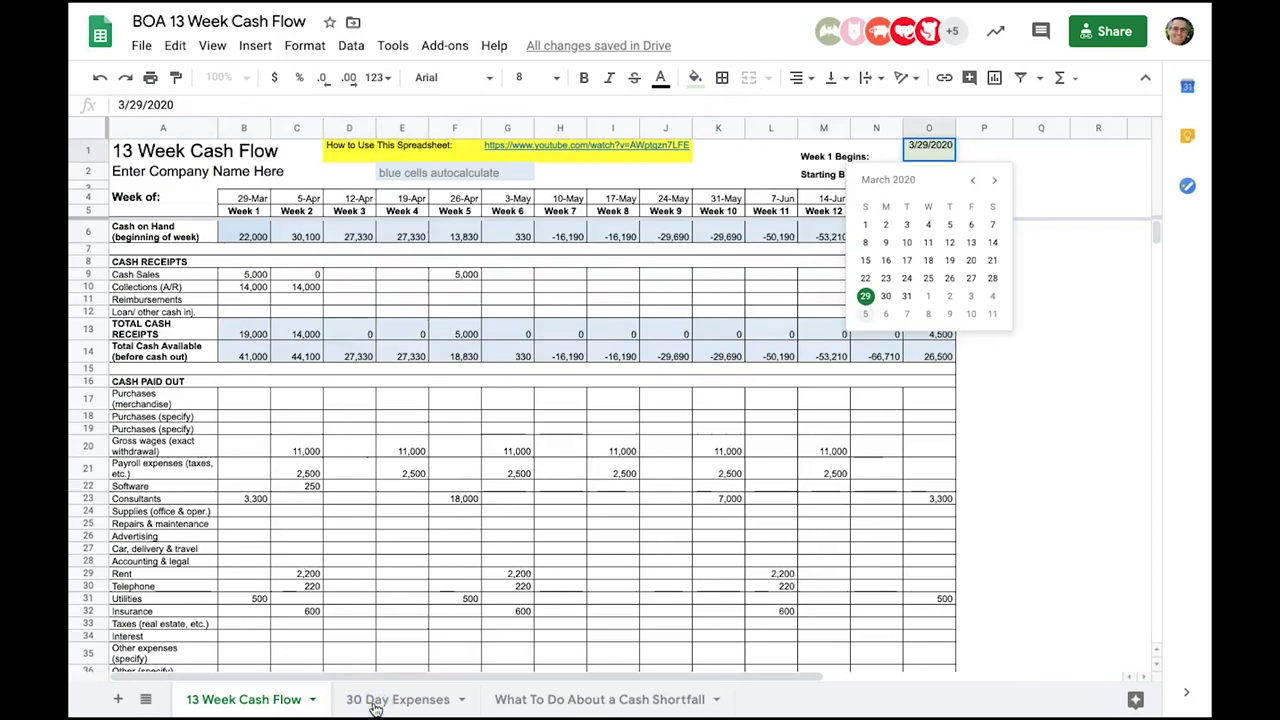
key(ctrl+z)
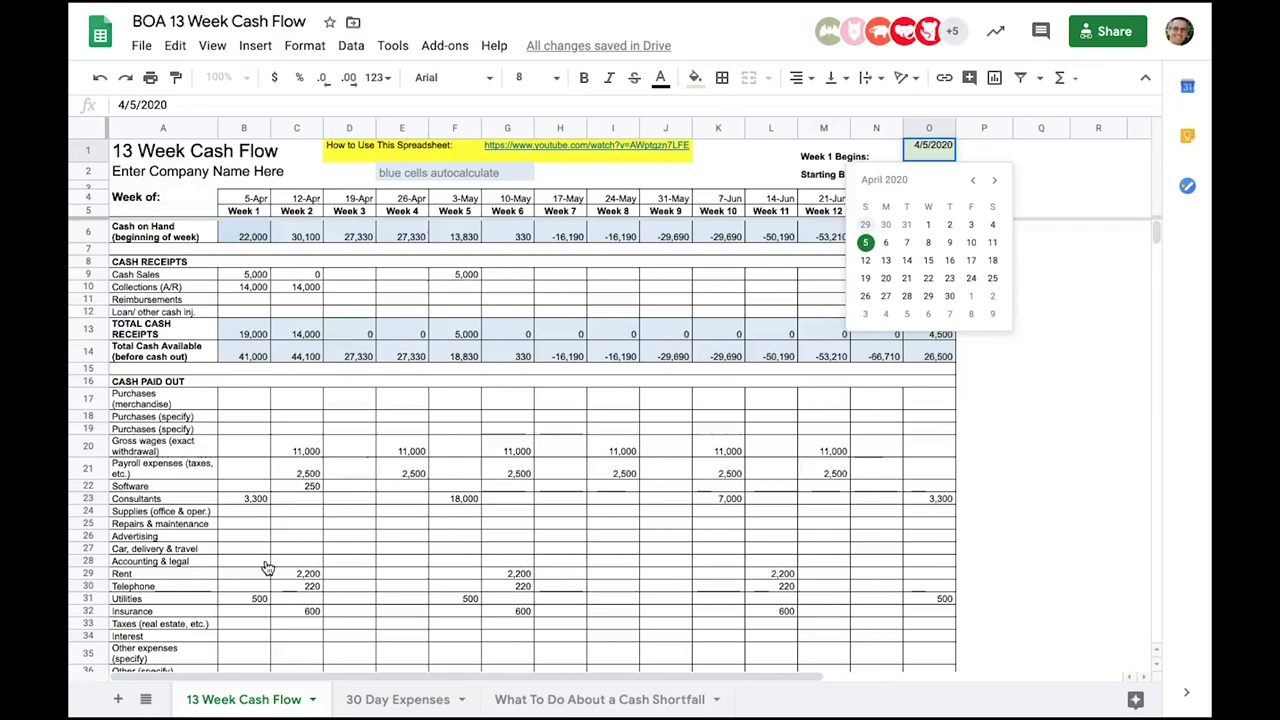
click(267, 567)
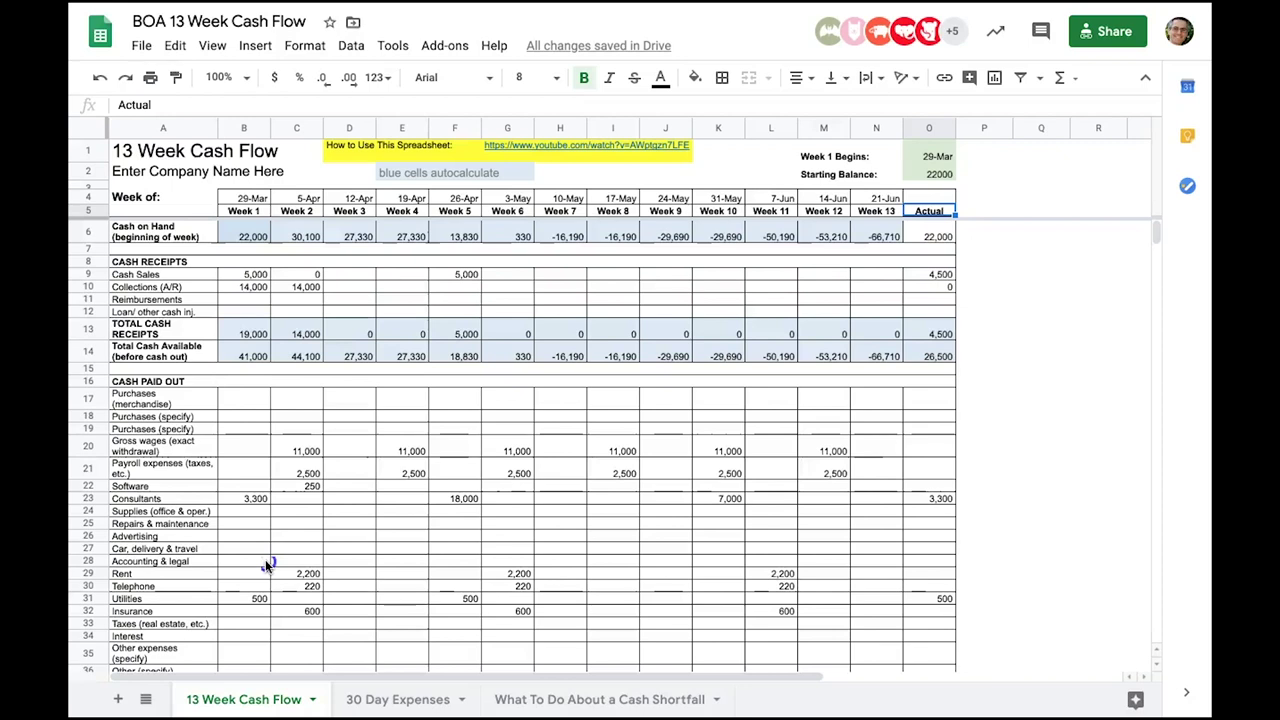
Set the Starting Balance in cell O2 to 20000
key(Up)
key(Up)
key(Up)
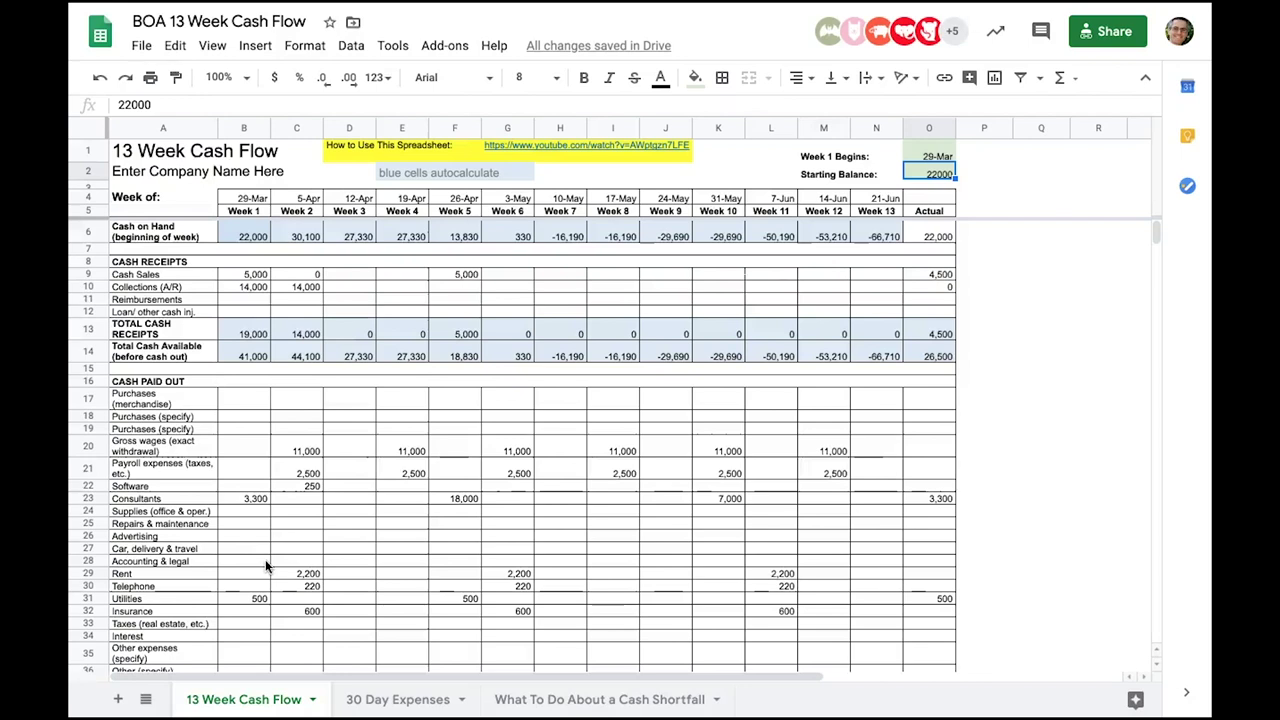
click(244, 232)
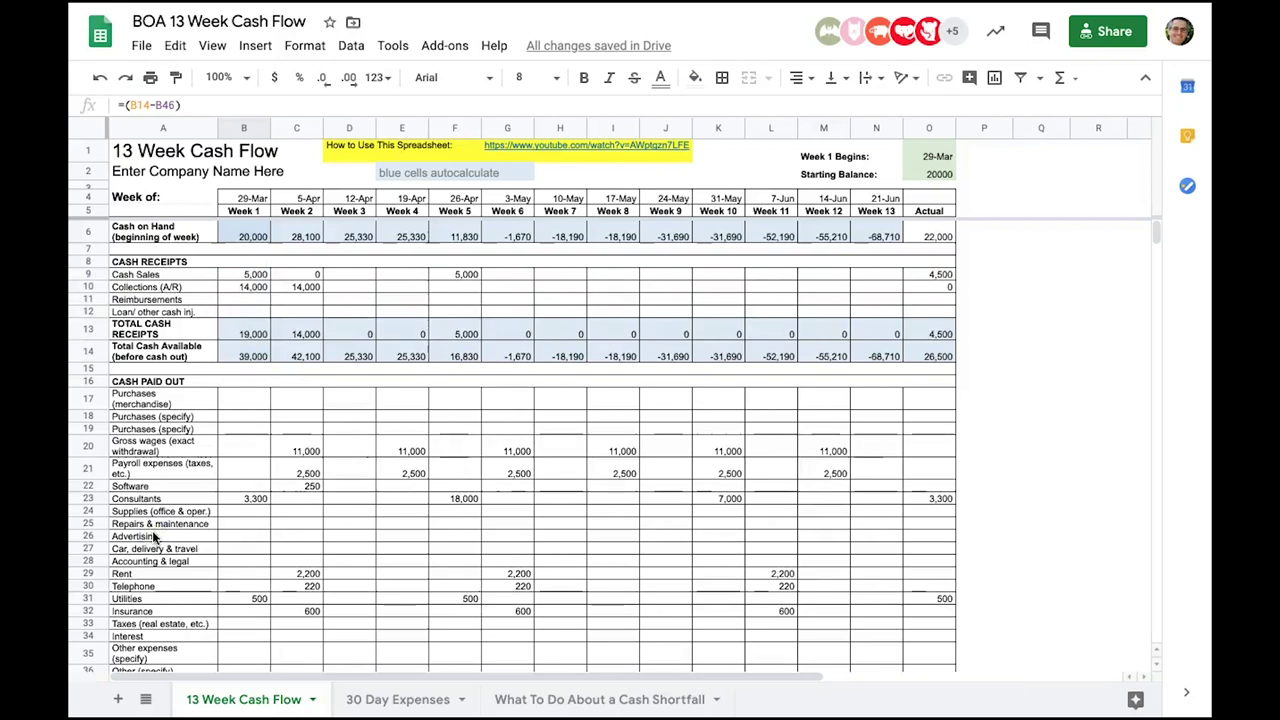
Examine the Week 1 Cash Sales and Collections entries and the formula in Total Cash Receipts
click(298, 532)
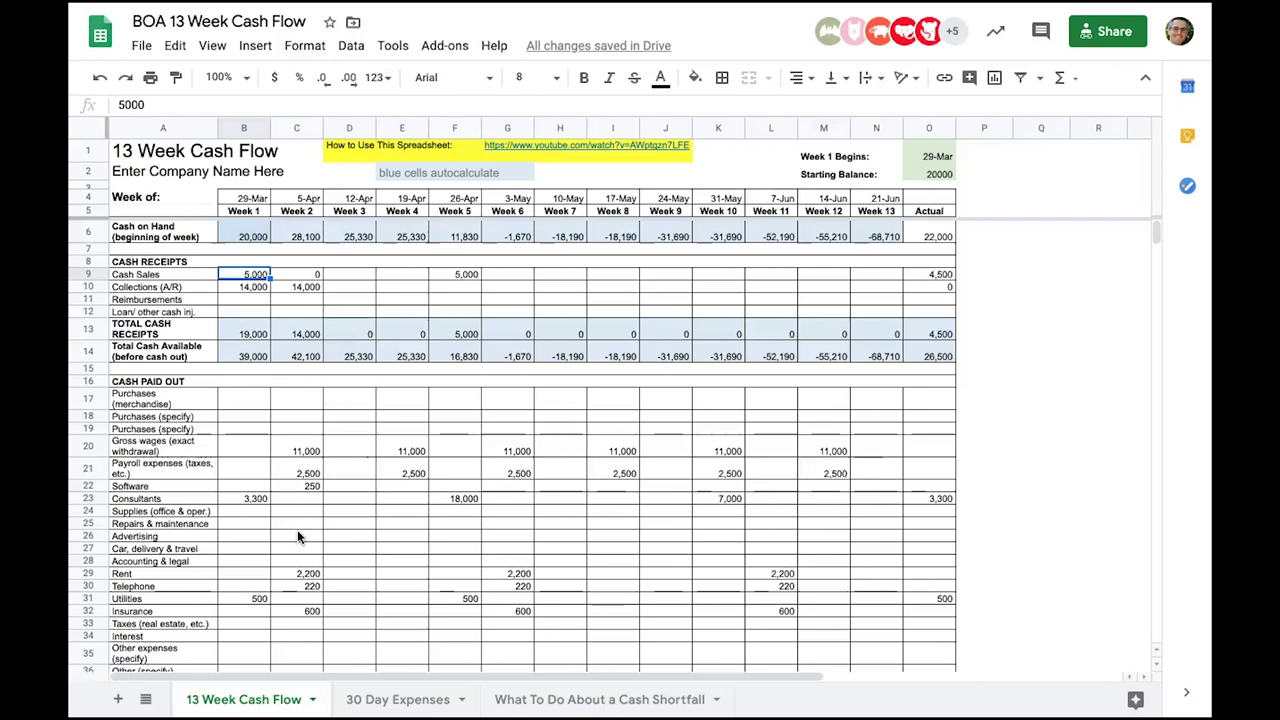
key(Down)
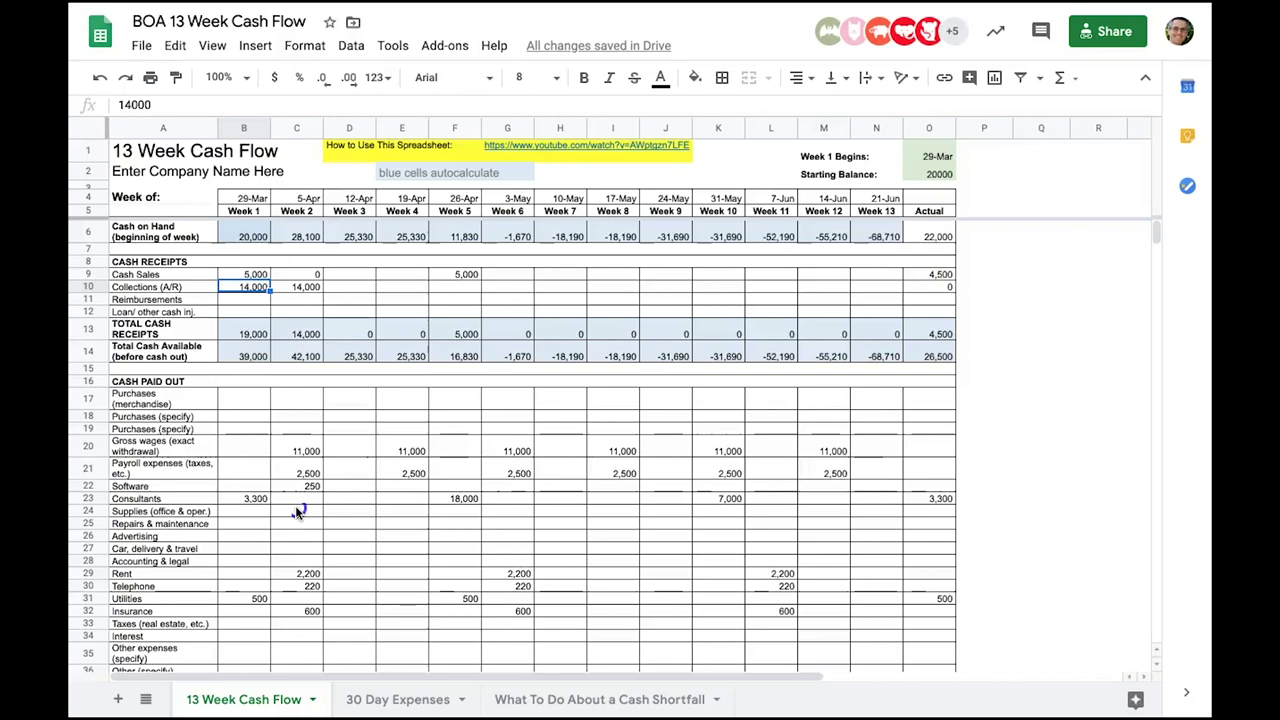
key(Down)
key(Down)
key(Down)
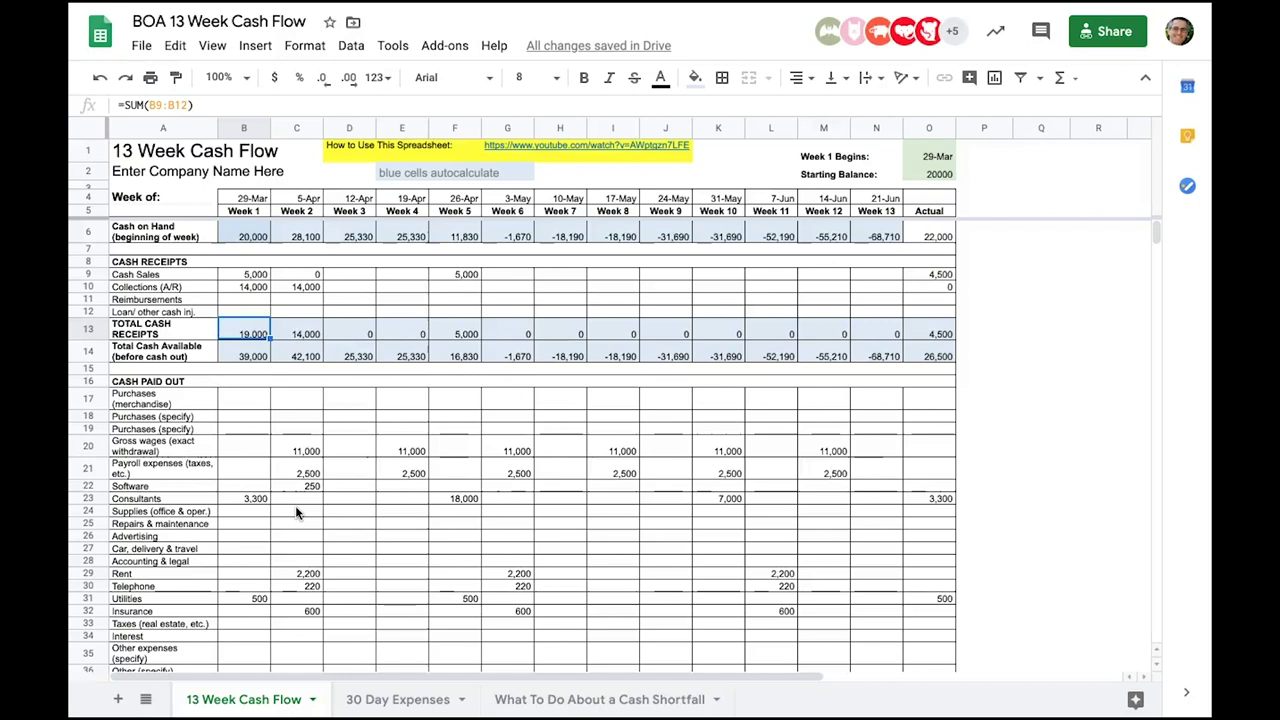
Try entering 500 as the Week 1 Loan/other cash inj. amount and discard the entry
key(Up)
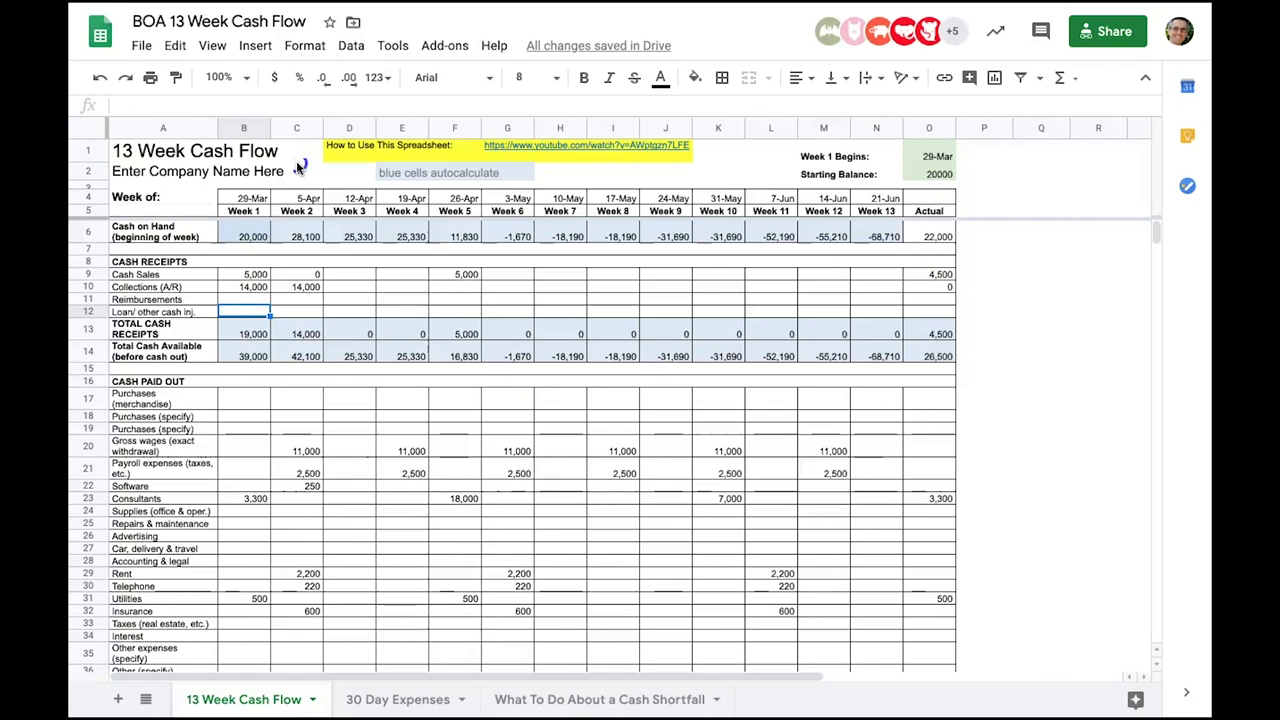
text(500)
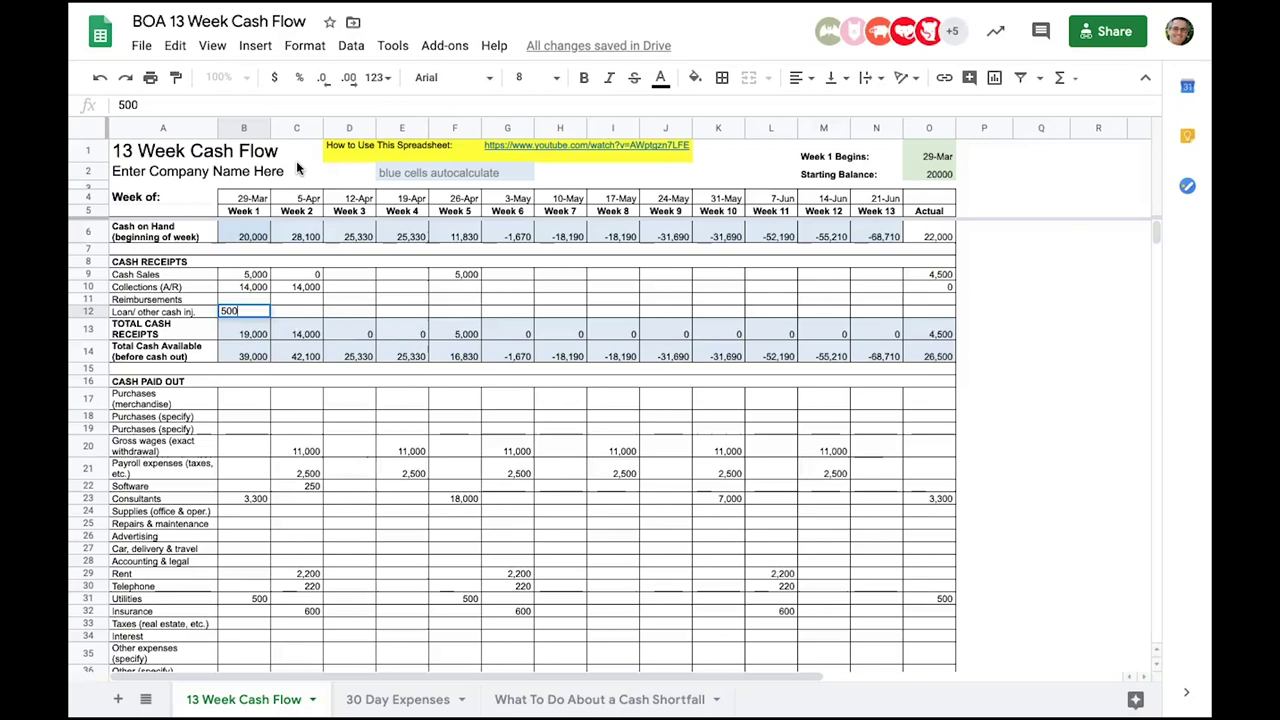
key(Escape)
Review the Week 1 Total Cash Available formula and the Cash Paid Out categories down to the Subtotal formula
key(Down)
key(Down)
scroll(118, 316, down, 1)
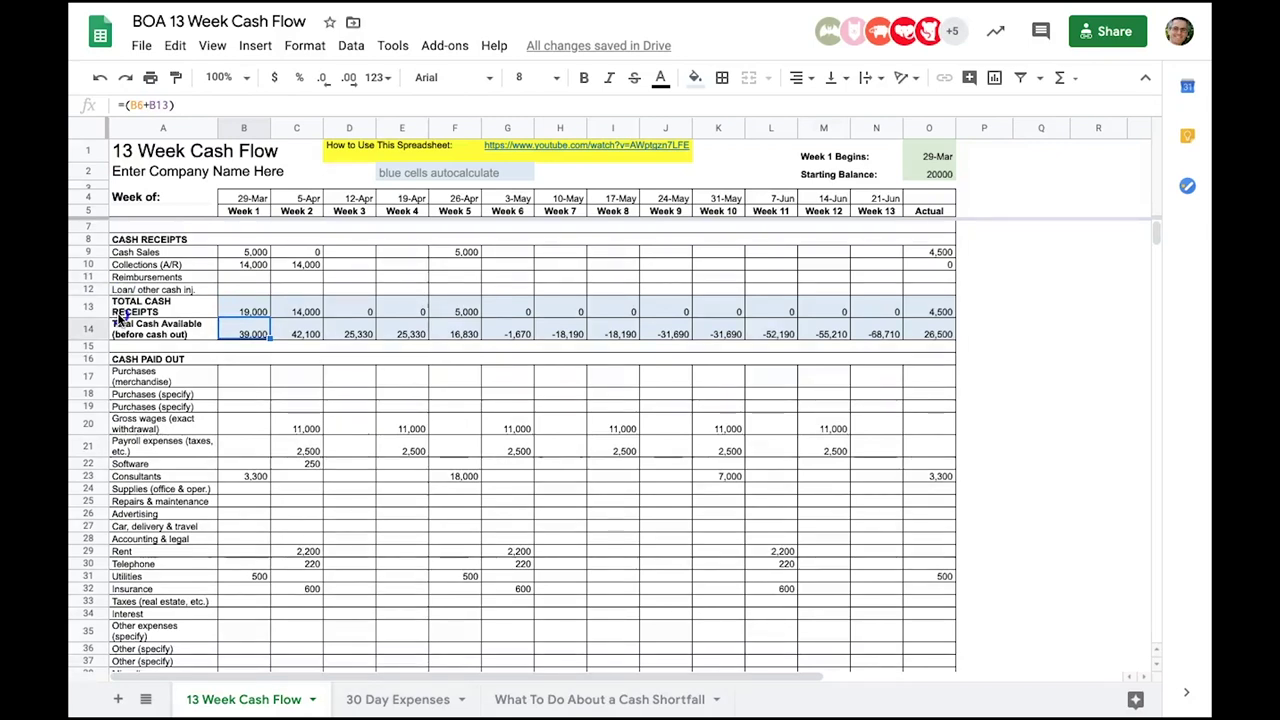
scroll(118, 318, down, 3)
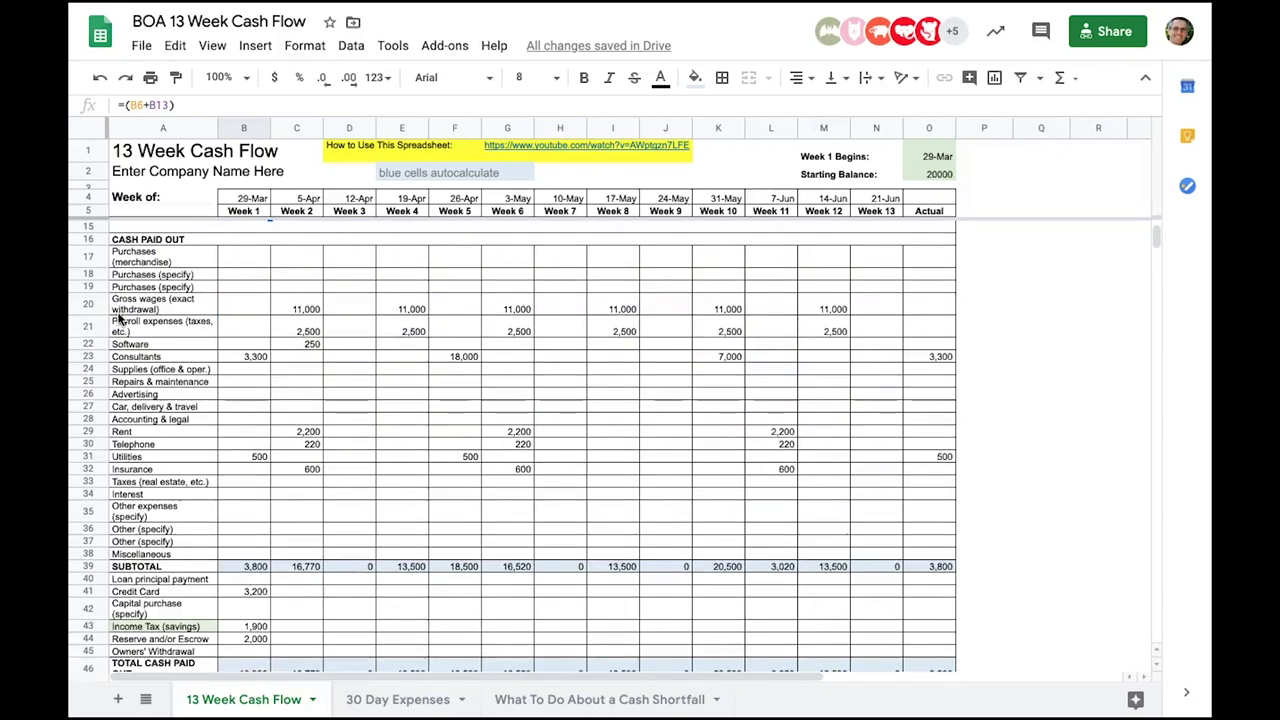
click(217, 318)
scroll(217, 318, down, 2)
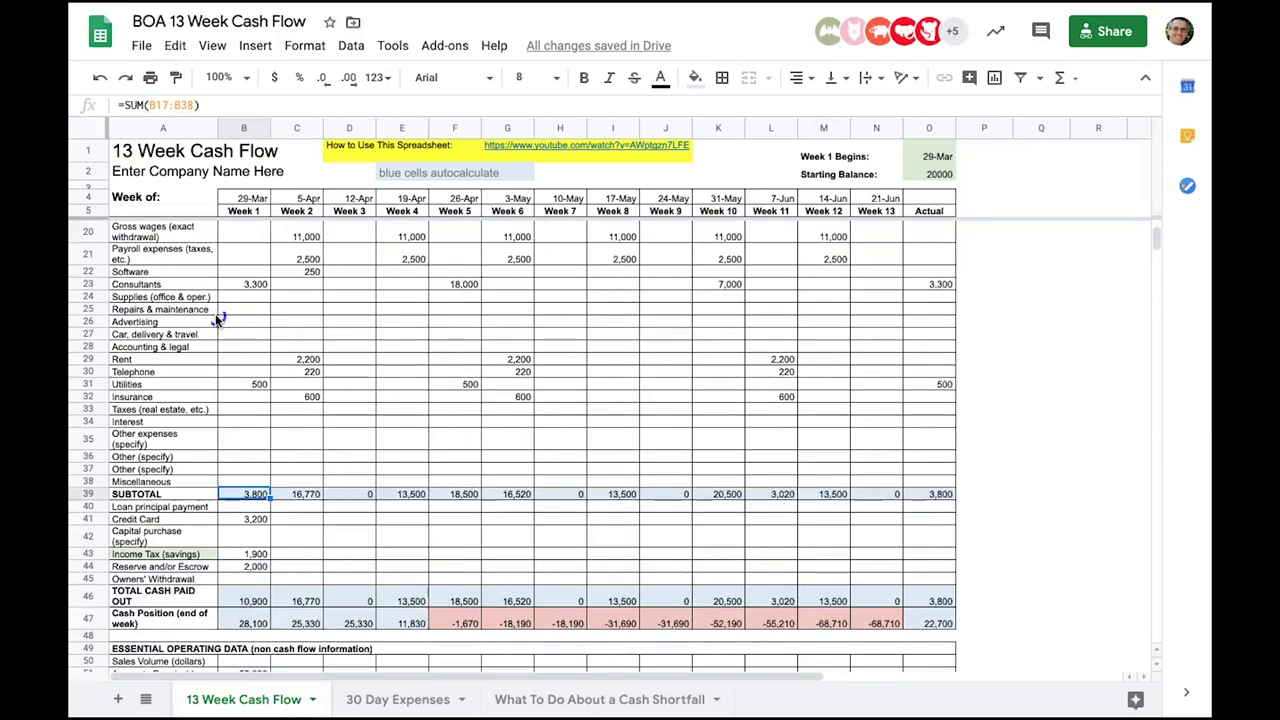
Examine the Week 1 items below Subtotal, from Loan principal payment through Income Tax and Reserve to the Total Cash Paid Out formula
key(Down)
key(Down)
key(Down)
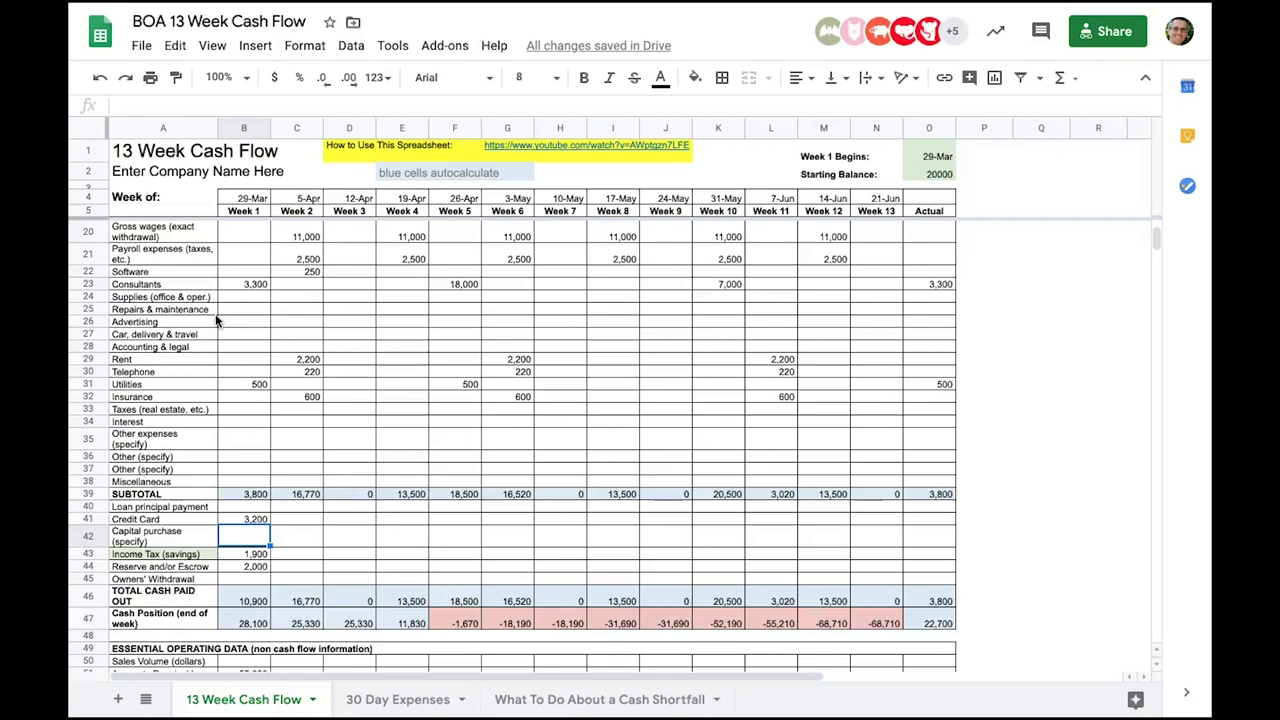
key(Down)
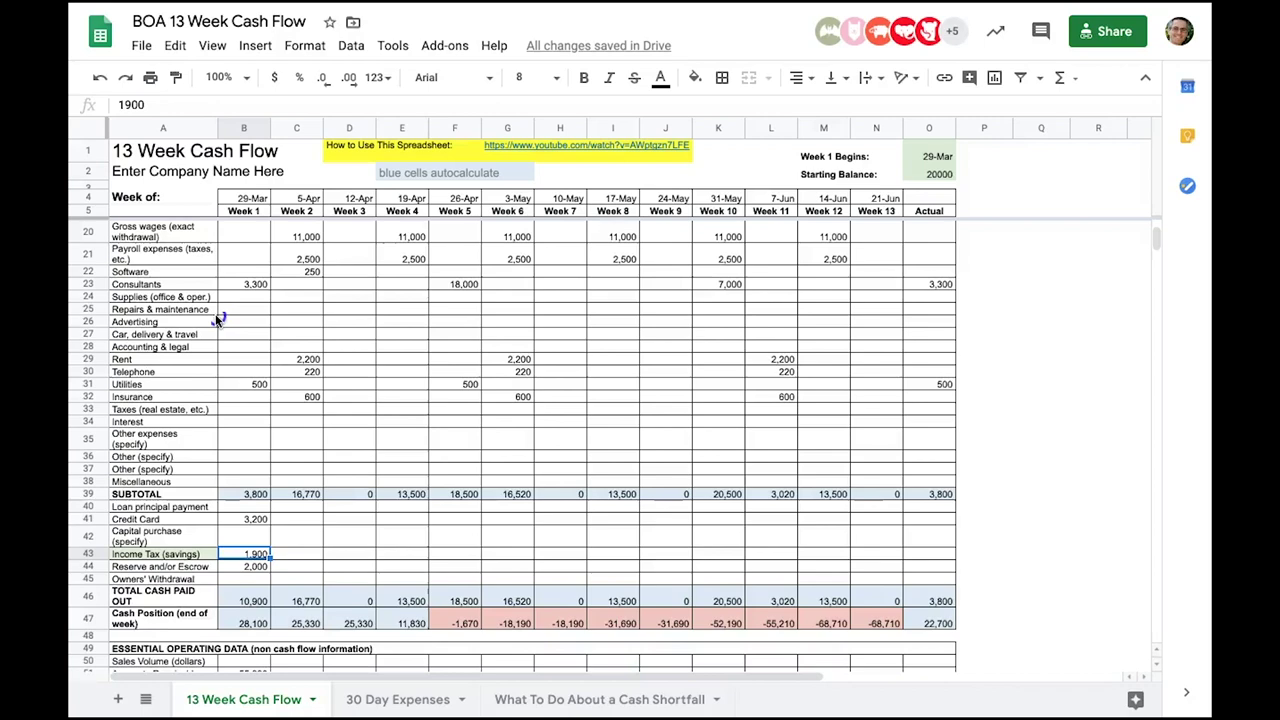
scroll(217, 320, up, 5)
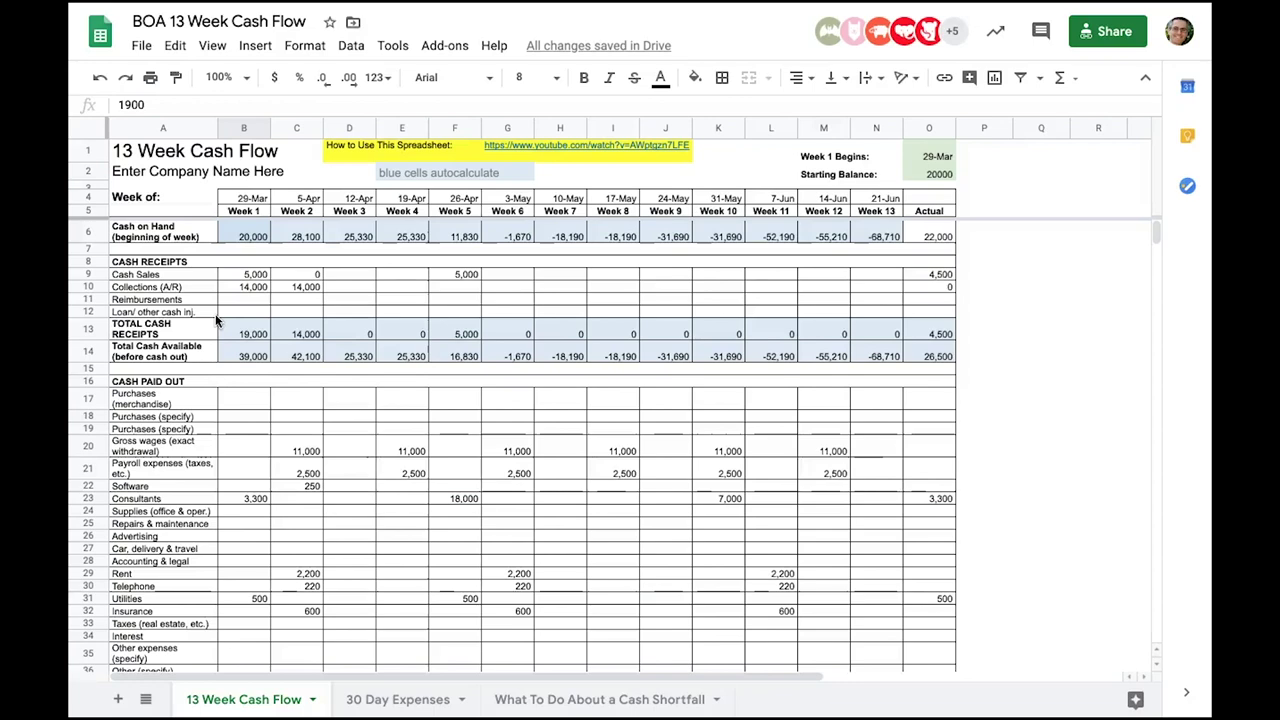
click(216, 320)
scroll(216, 320, down, 7)
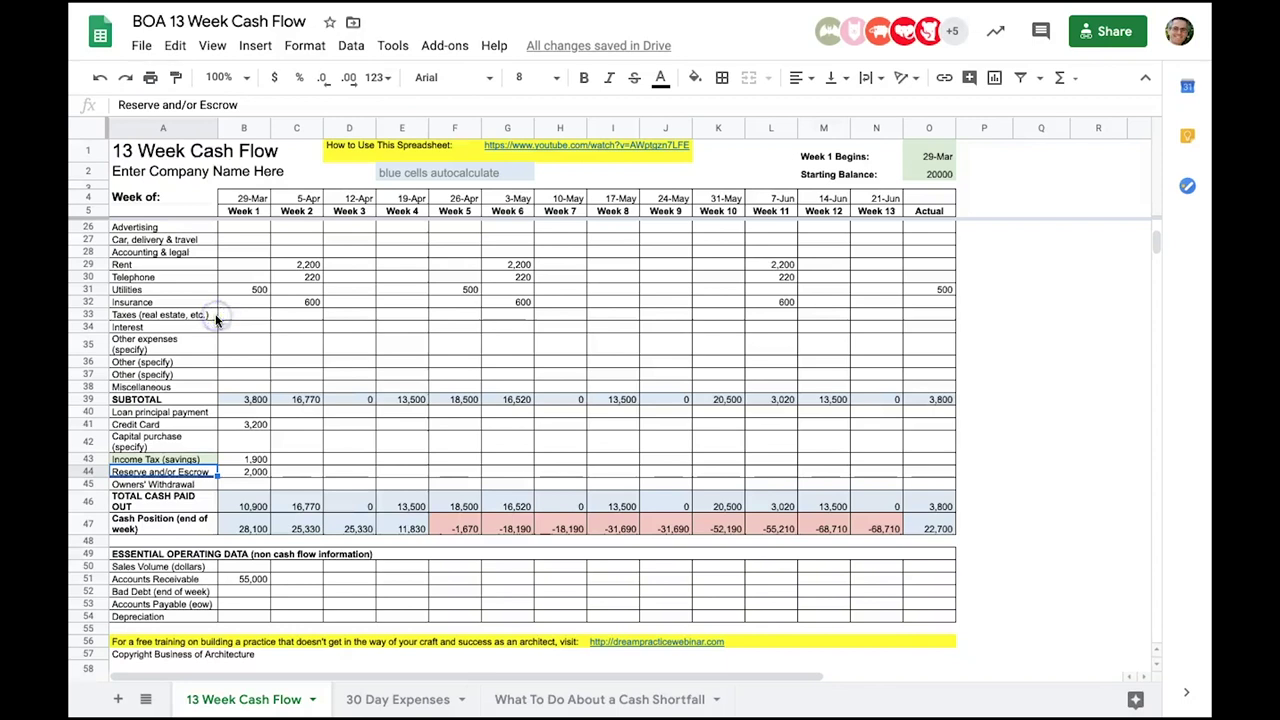
key(Down)
key(Down)
key(Right)
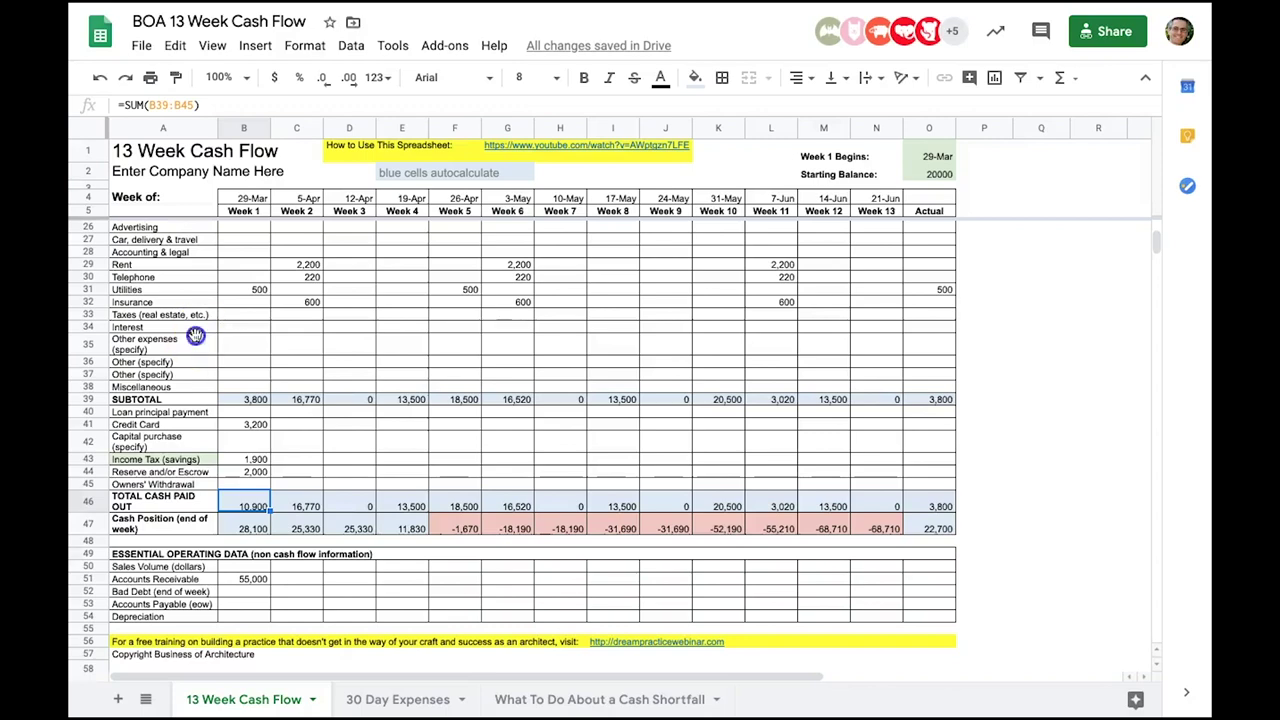
Review the weekly forecast columns from receipts to cash paid out and set the Week 5 Cash Sales to 10,000
scroll(195, 335, up, 2)
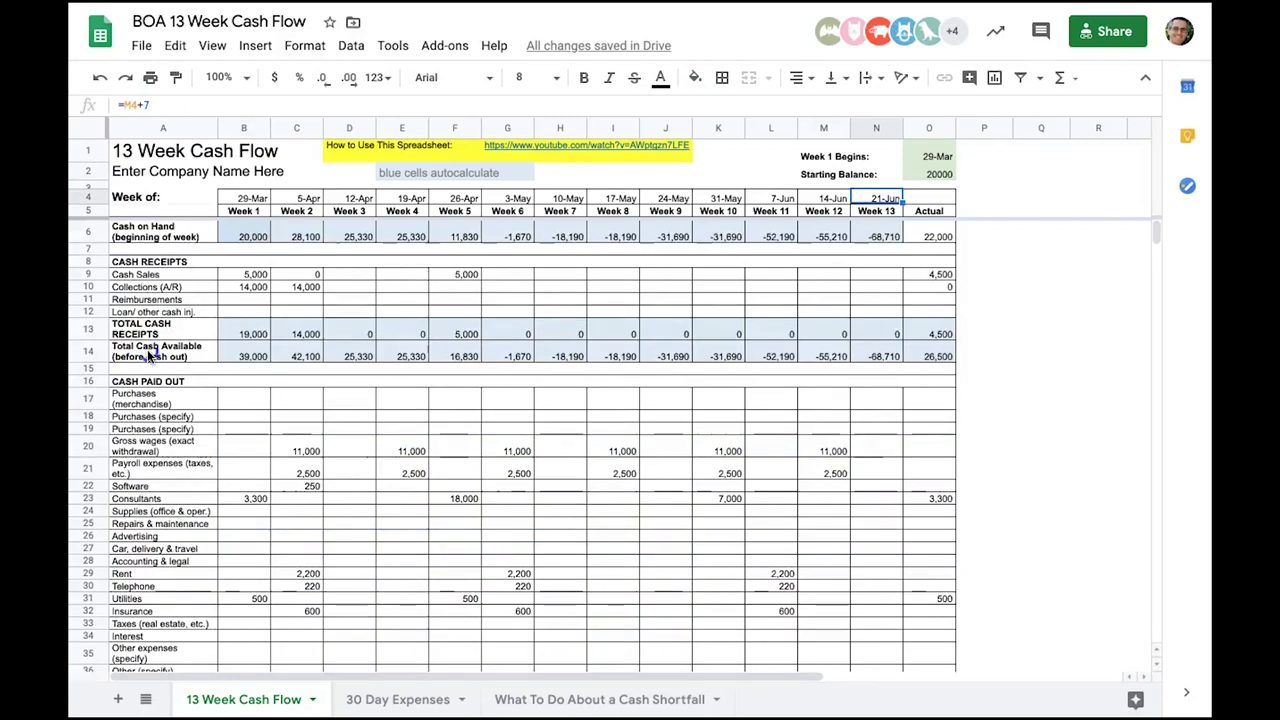
scroll(148, 355, down, 2)
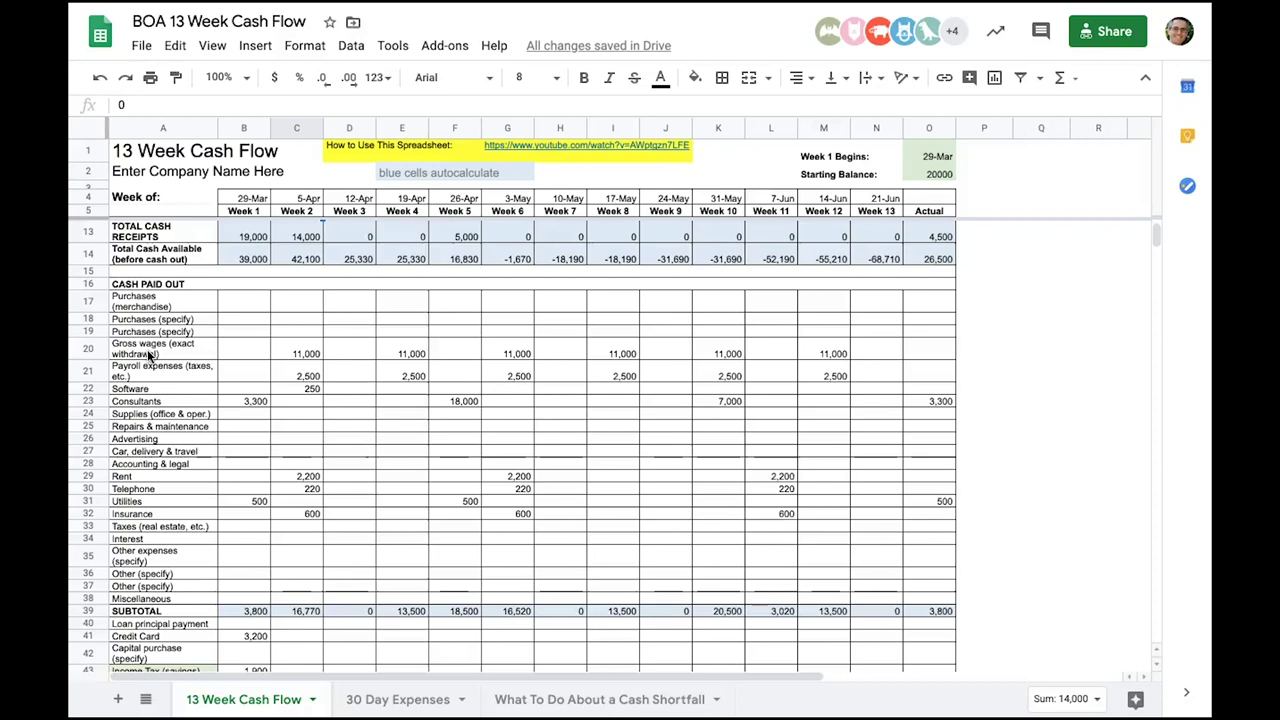
scroll(147, 355, down, 2)
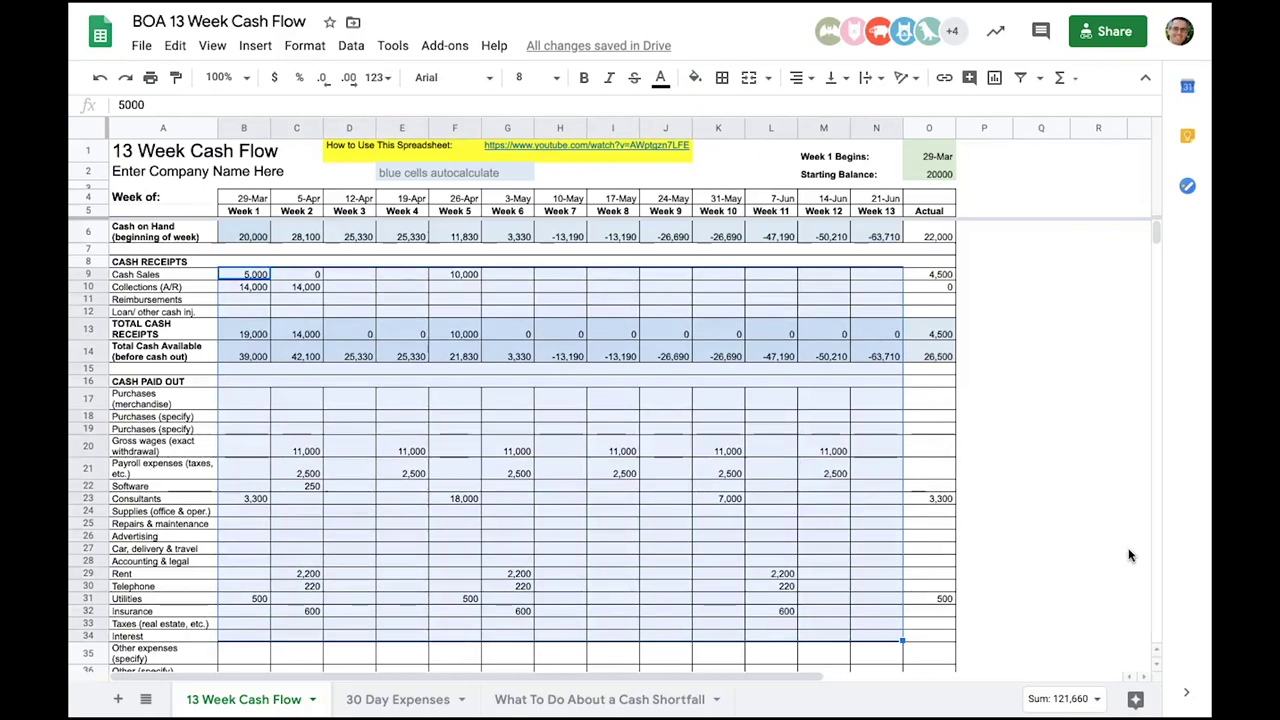
click(968, 483)
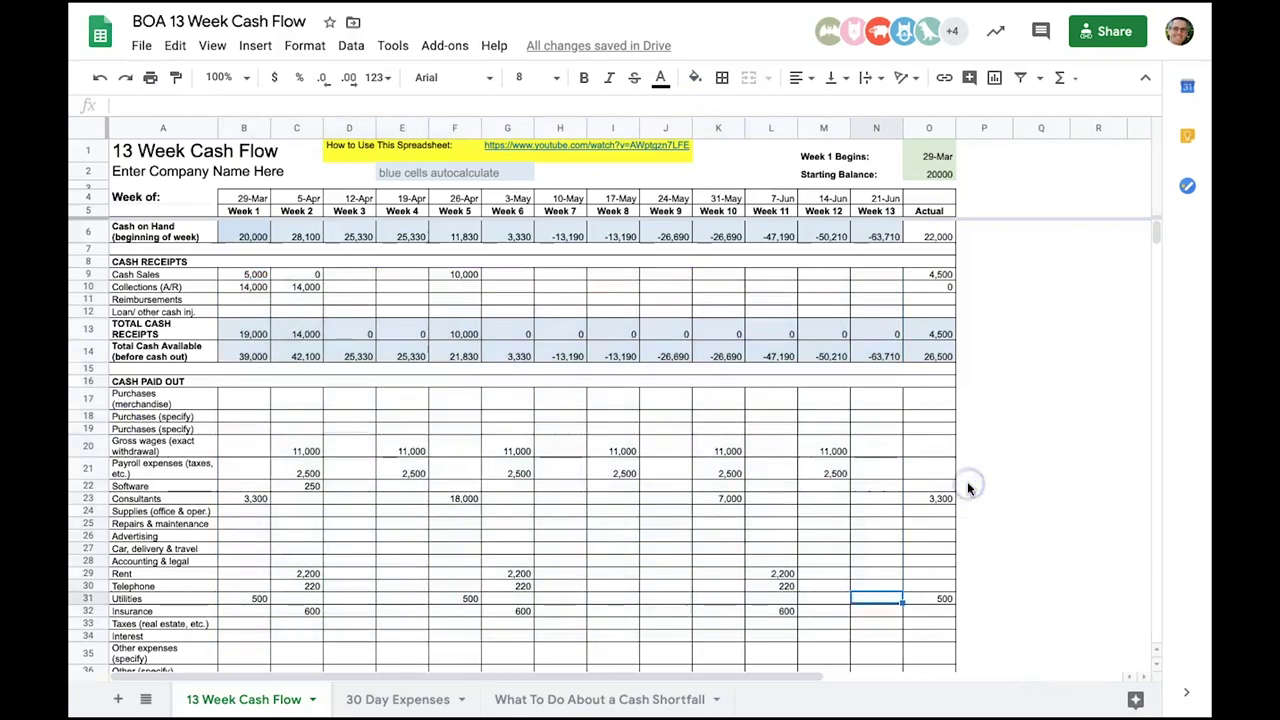
Examine the Actual column's Cash on Hand, Cash Sales and Collections entries beside the weekly forecast
click(365, 699)
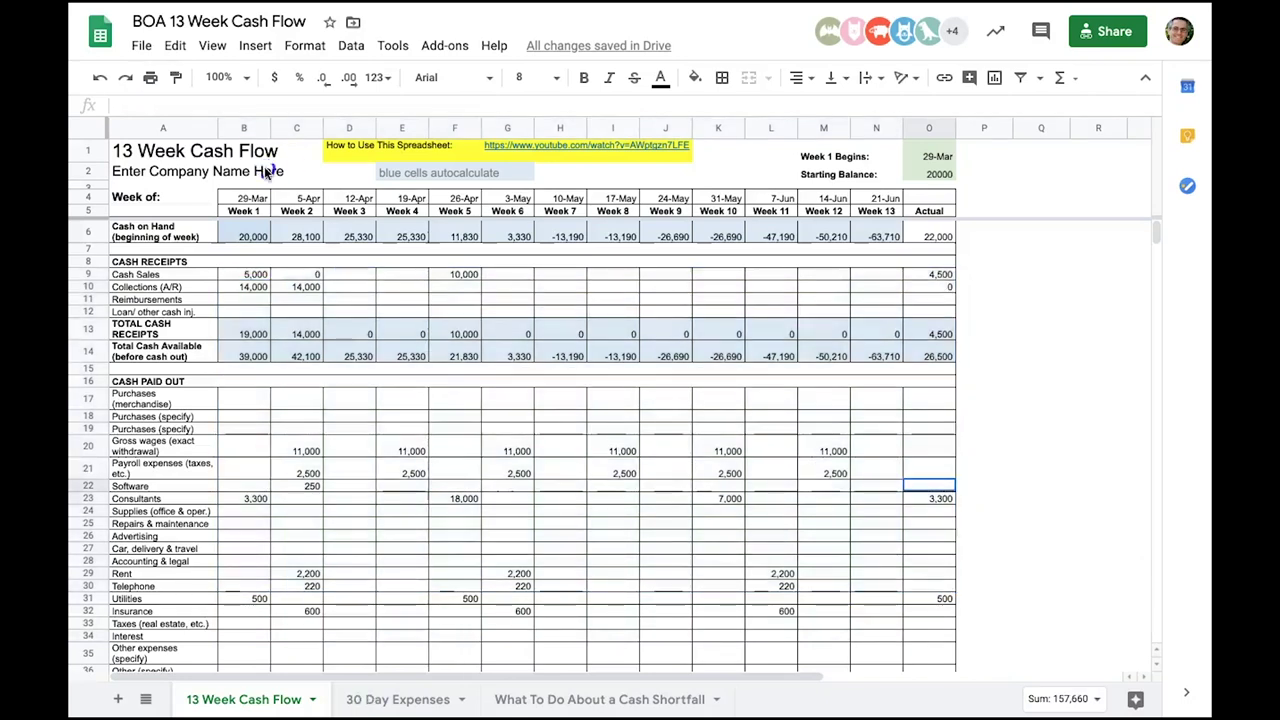
click(265, 170)
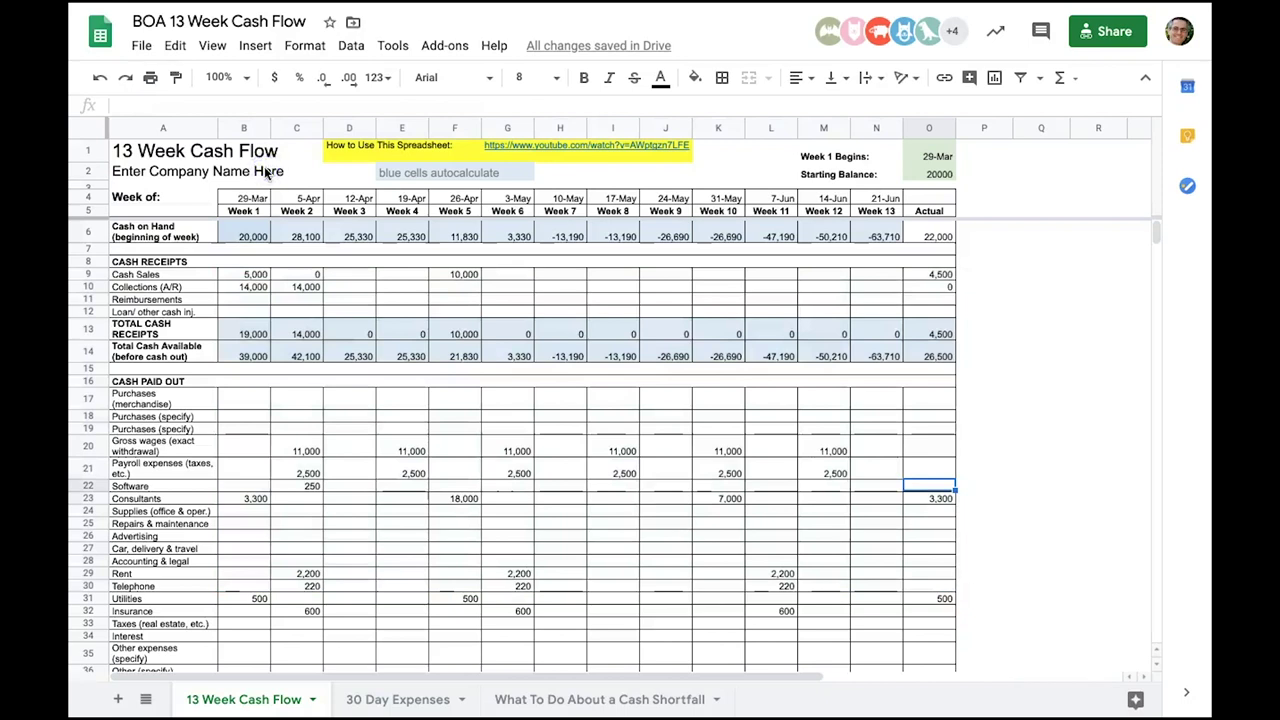
click(289, 170)
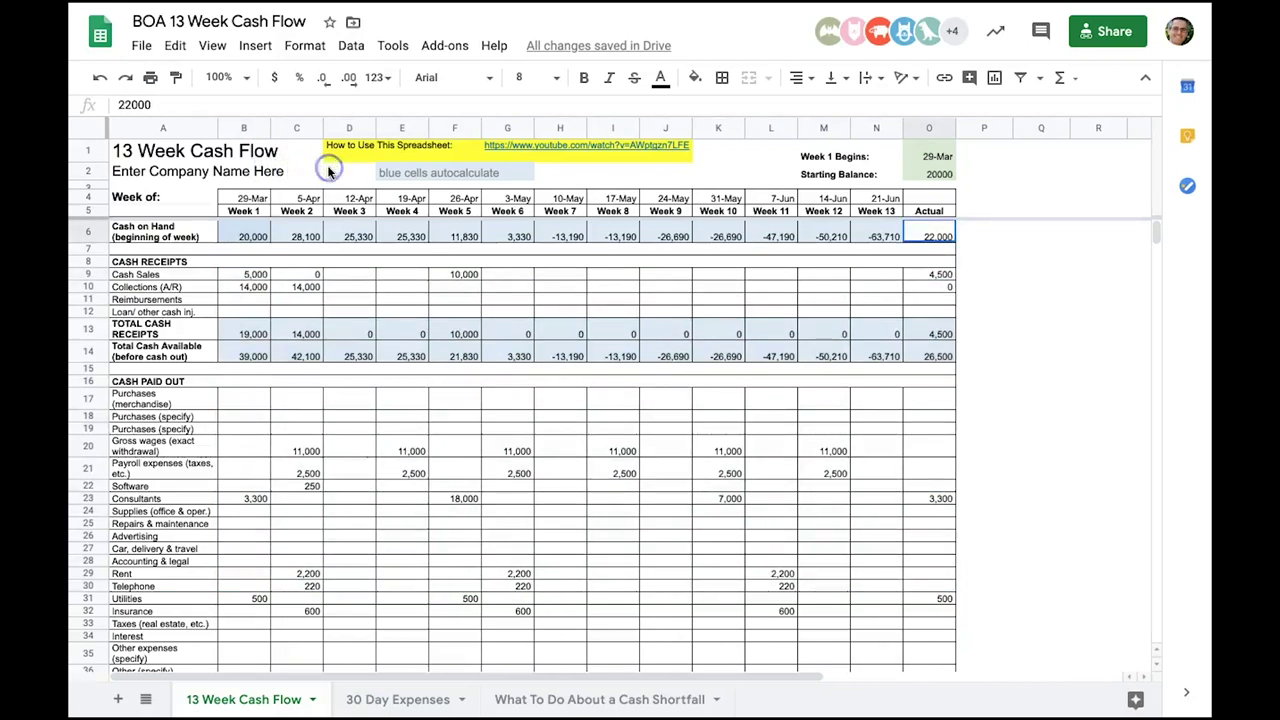
key(ctrl+z)
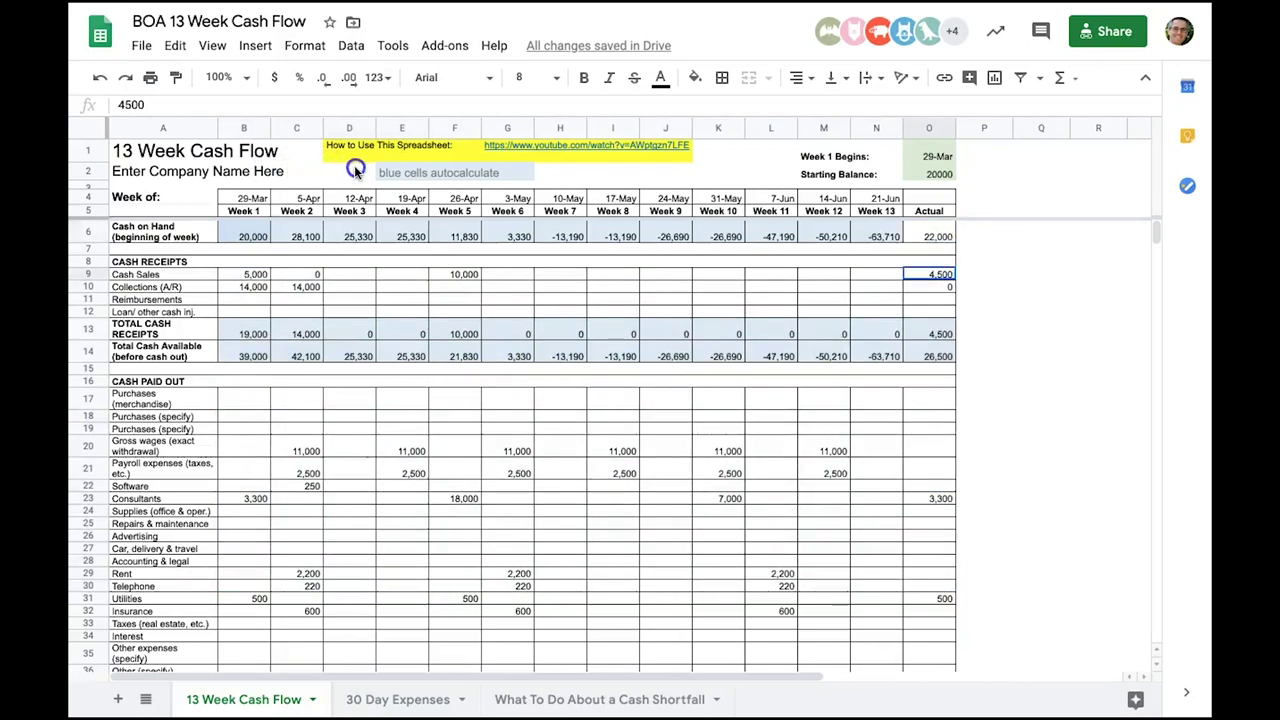
click(354, 170)
click(384, 170)
click(385, 170)
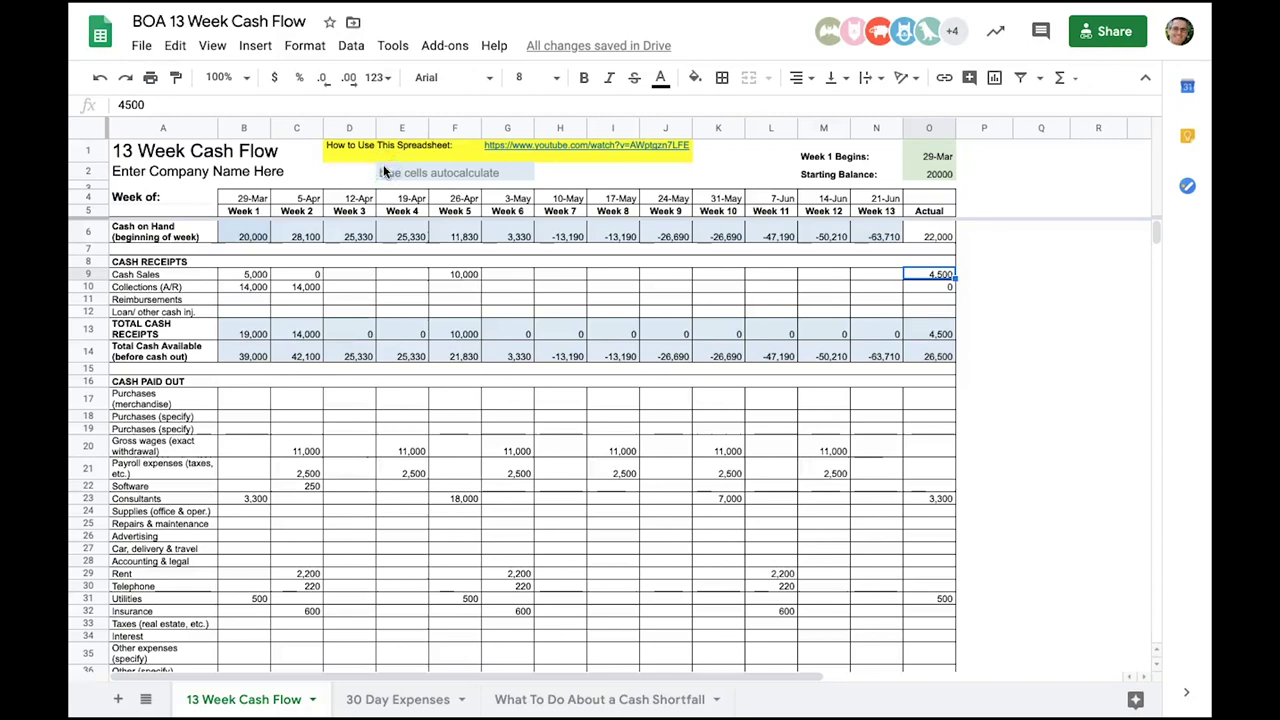
key(Down)
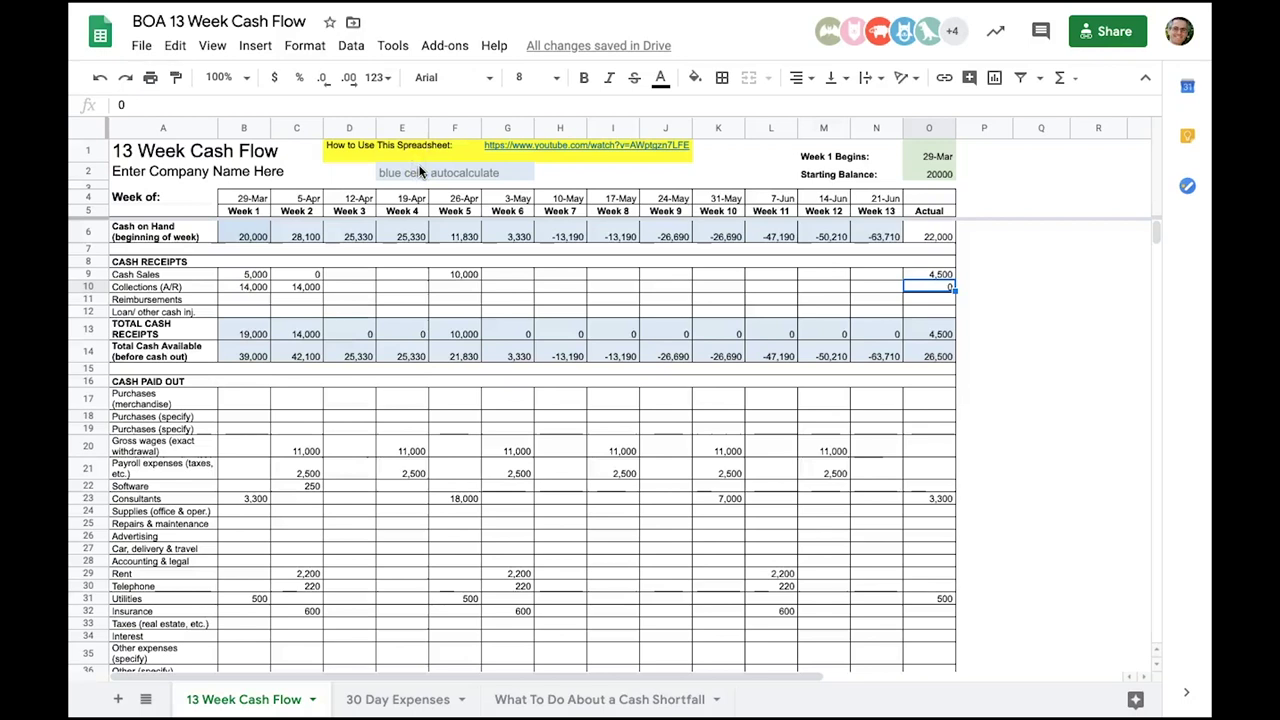
Set the Week 1 Collections (A/R) amount to 12,000 and review the recalculated weekly totals
click(448, 167)
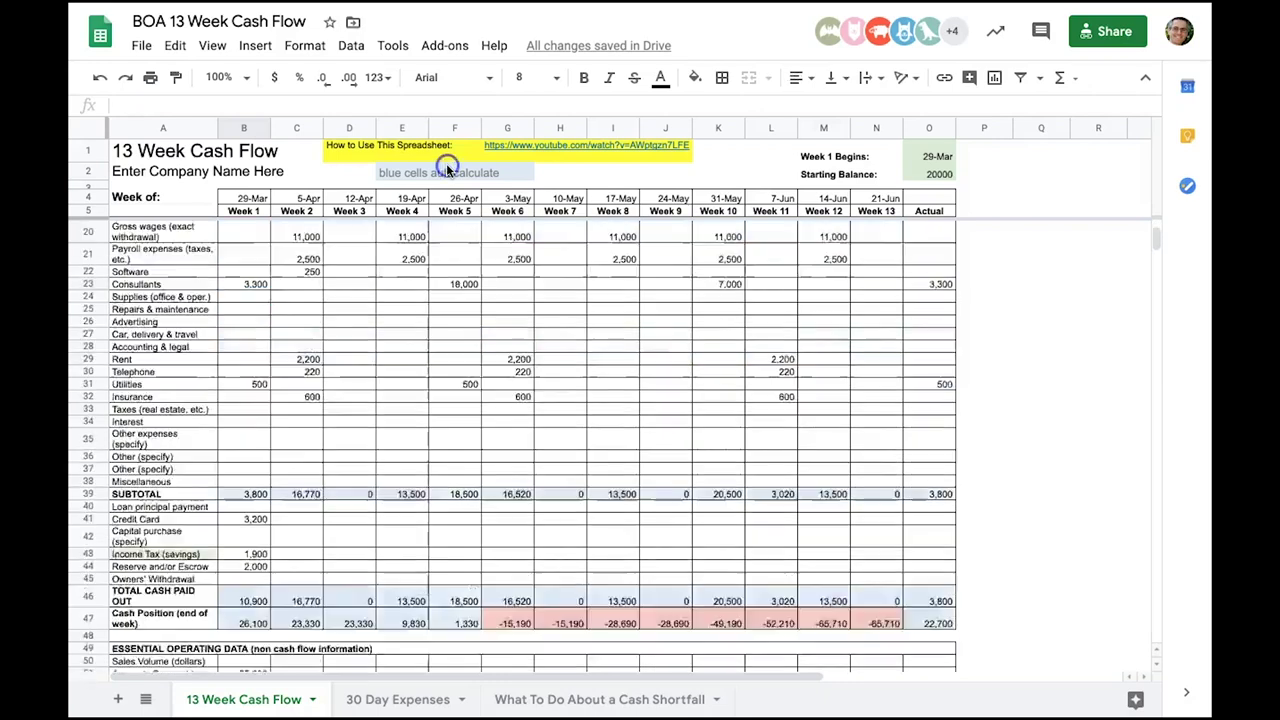
scroll(447, 170, up, 3)
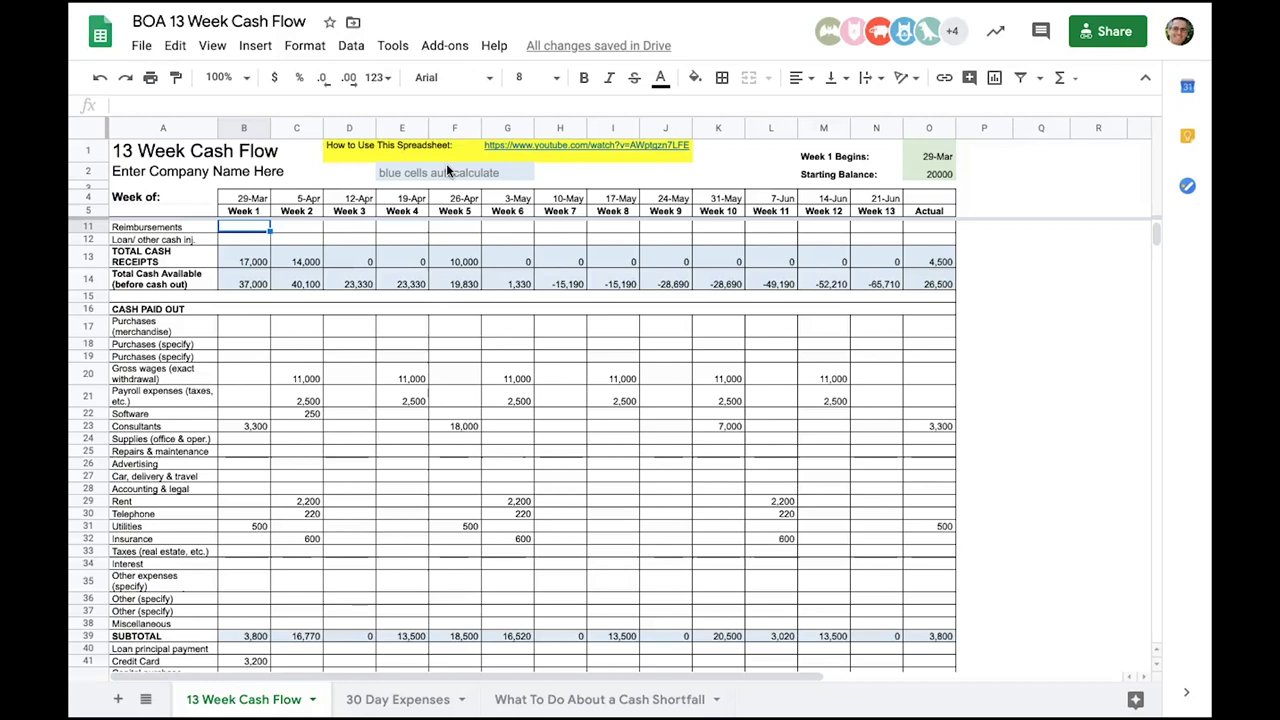
scroll(470, 171, up, 2)
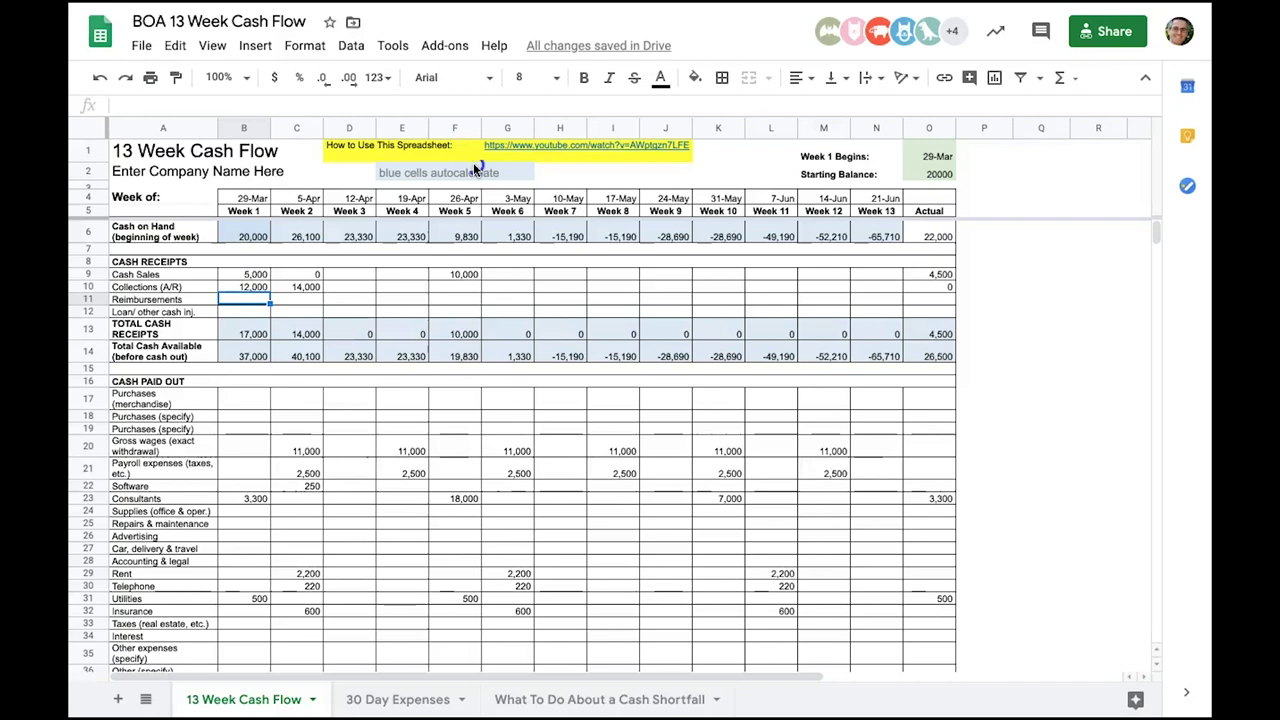
Copy the Week 2 receipts from Cash Sales through Loan/other cash inj. into the same rows of Week 1
key(Up)
key(Up)
key(Right)
key(shift+Down)
key(shift+Down)
key(shift+Down)
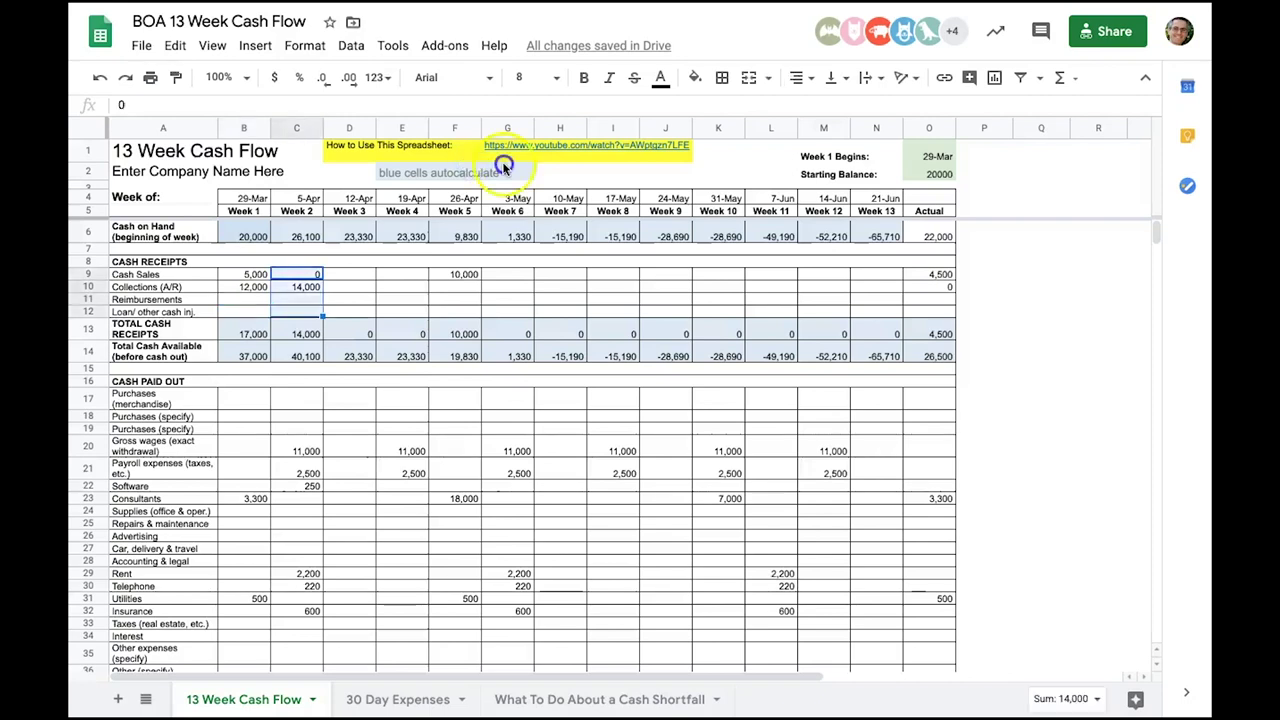
key(ctrl+c)
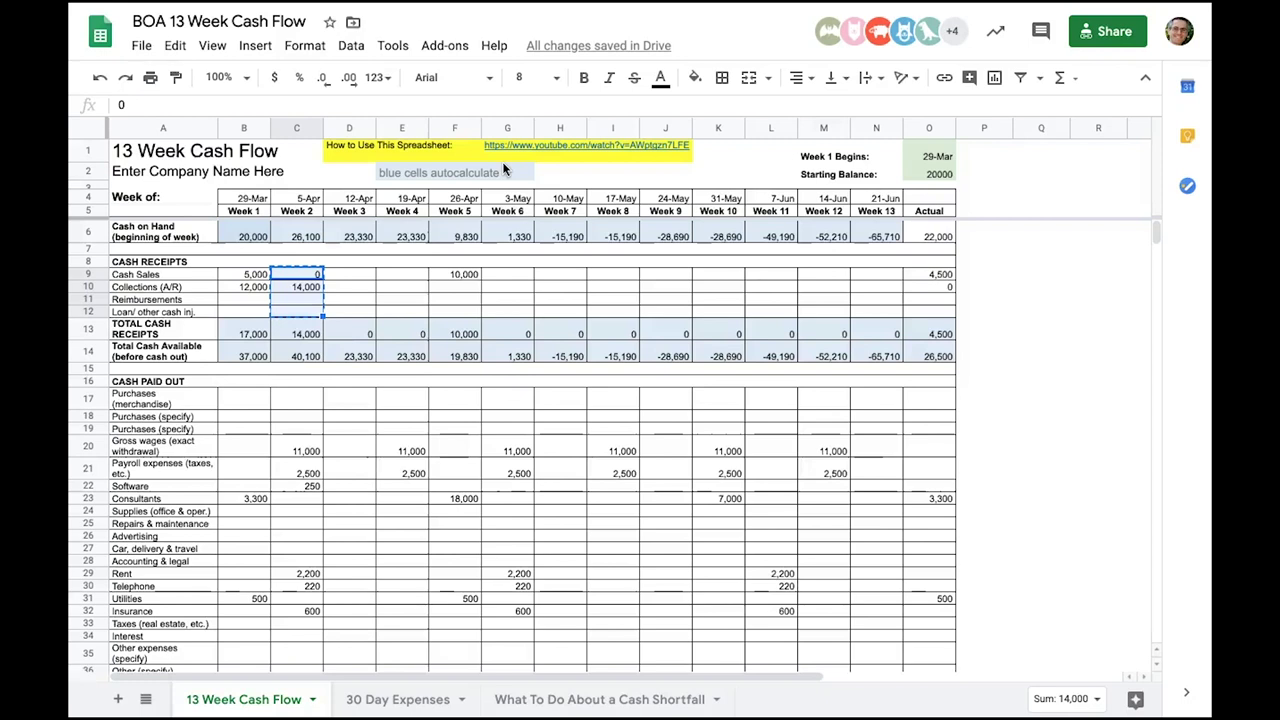
key(Left)
key(ctrl+v)
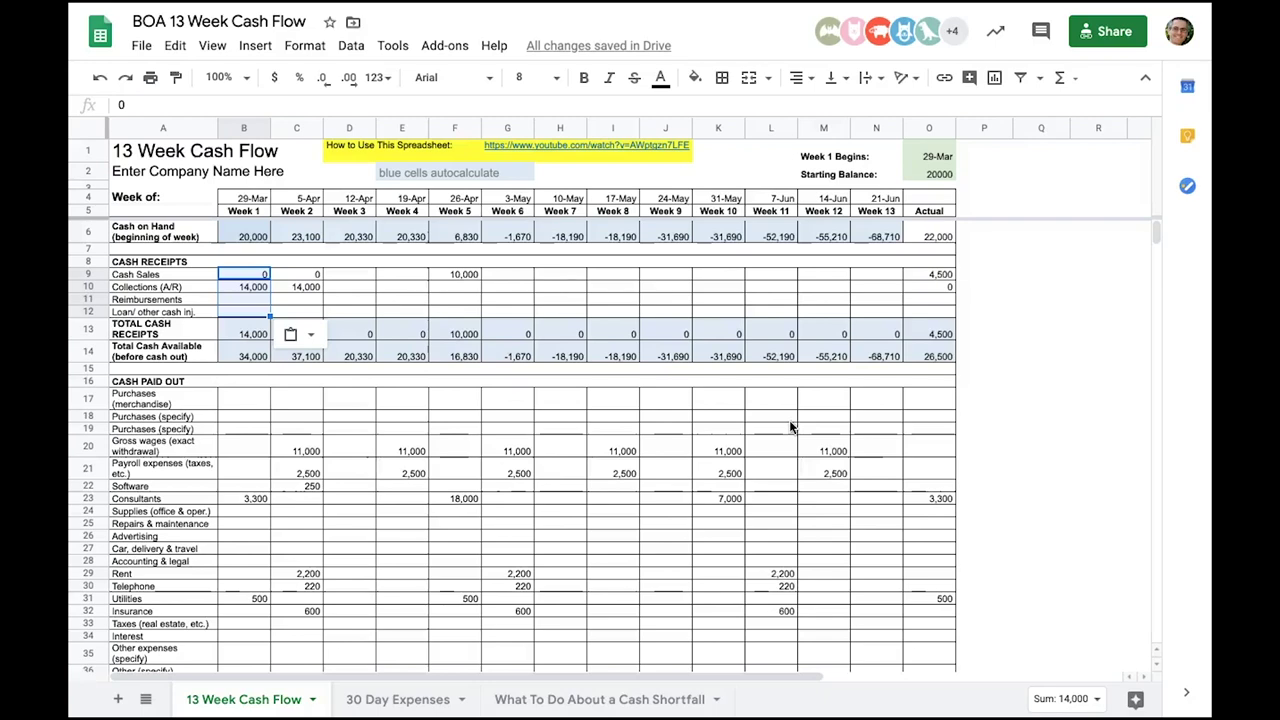
Examine the Week 13 column, then highlight the end-of-week Cash Position values from Week 5 through Week 13
click(266, 428)
scroll(265, 428, down, 3)
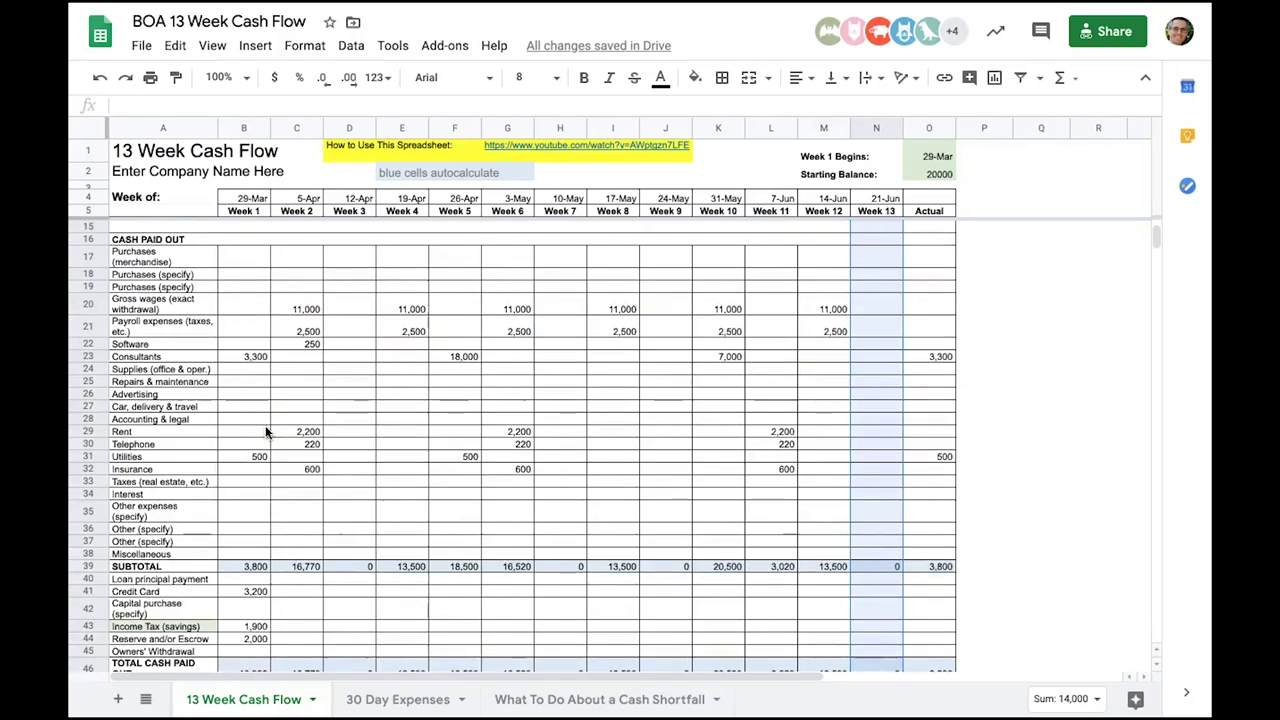
scroll(265, 425, up, 3)
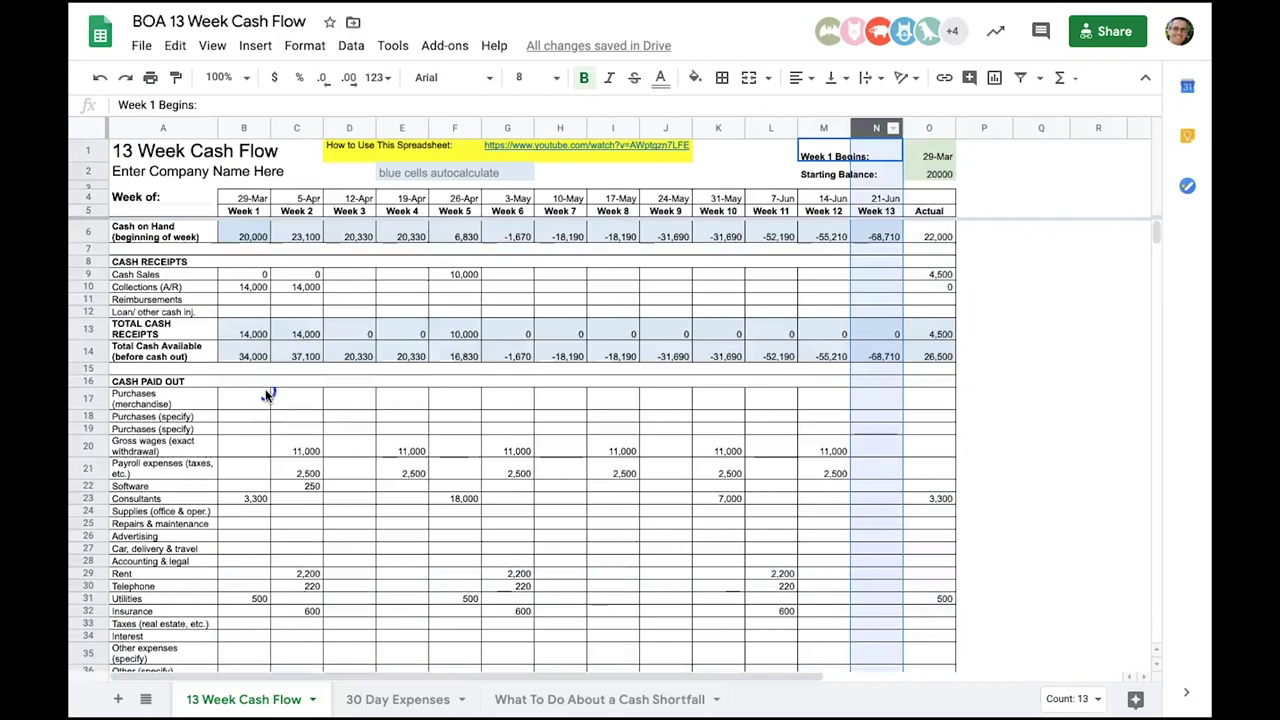
scroll(266, 400, down, 5)
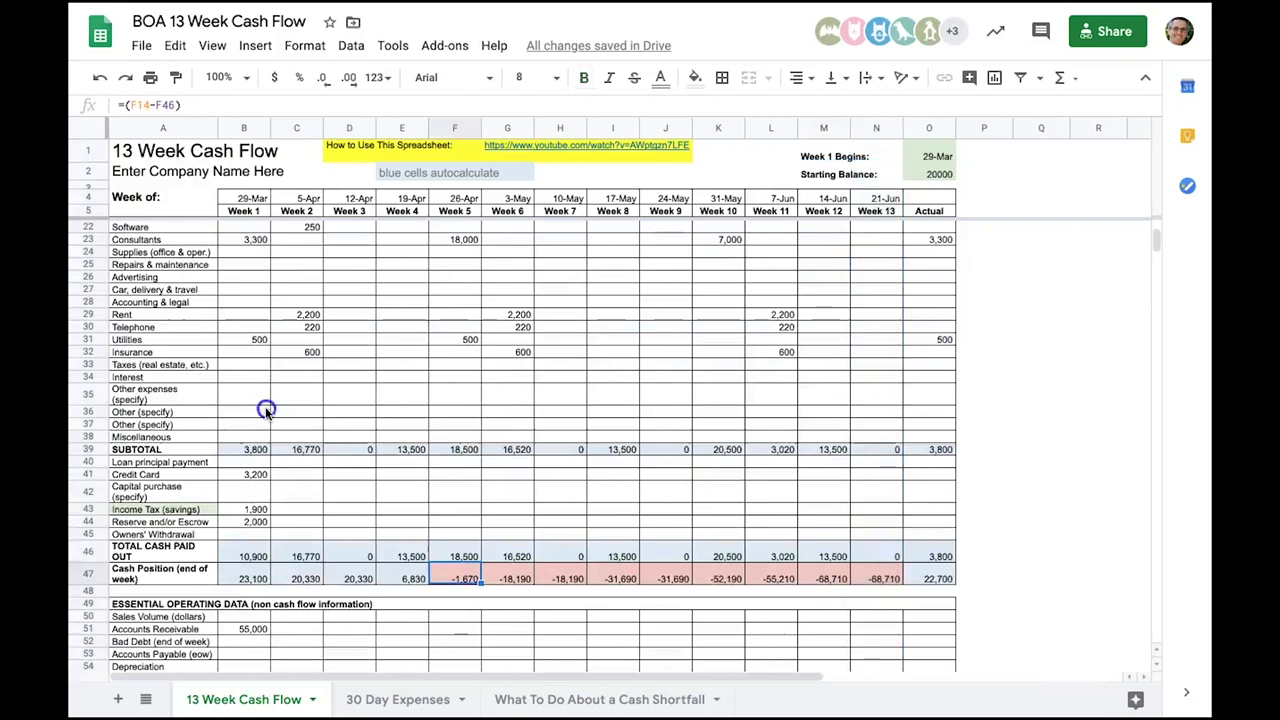
key(shift+Right)
key(shift+Right)
key(shift+Right)
key(shift+Right)
key(shift+Right)
key(shift+Right)
key(shift+Right)
key(shift+Right)
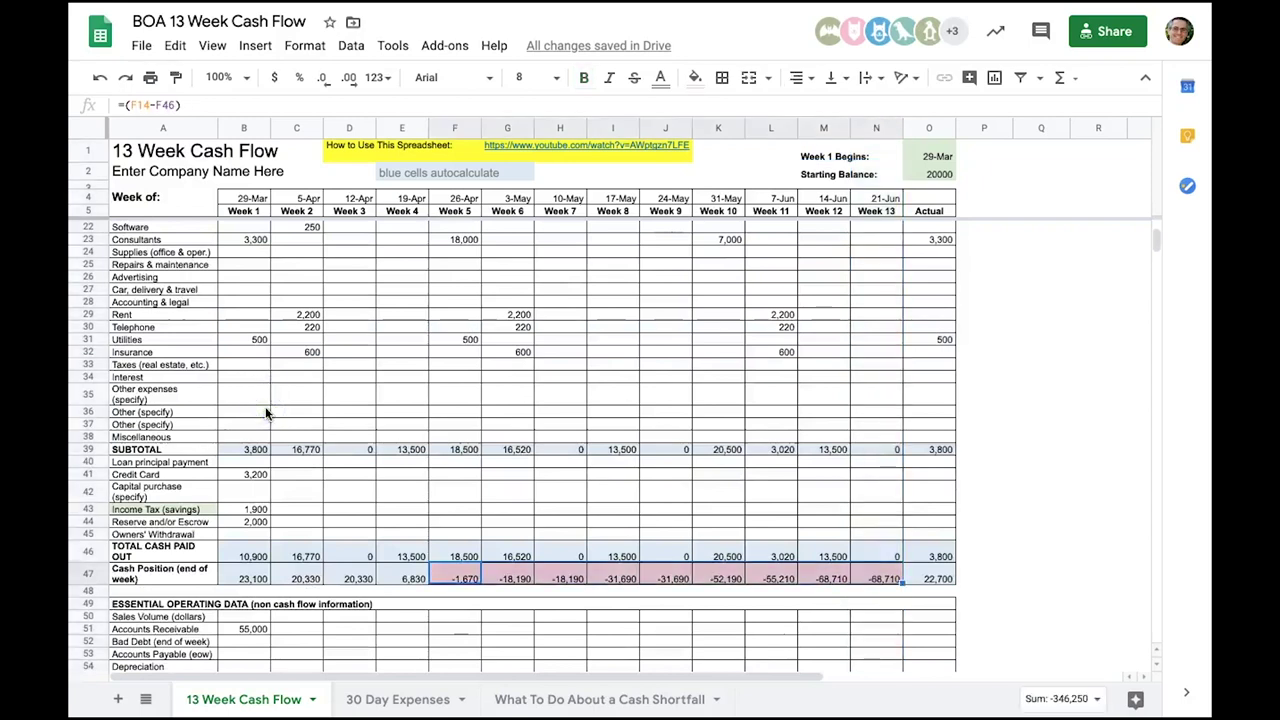
Open the What To Do About a Cash Shortfall sheet and review items 1 to 4, from selling more to accelerating the invoicing cycle
click(269, 394)
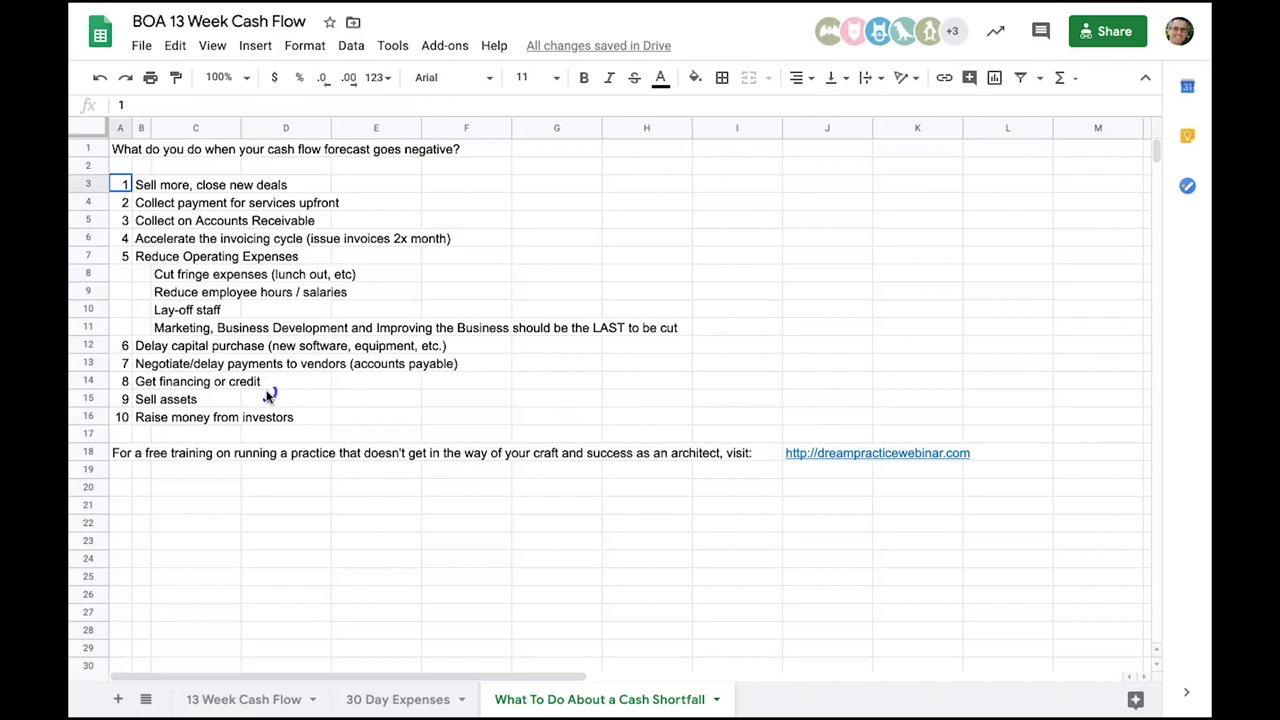
key(Down)
key(Right)
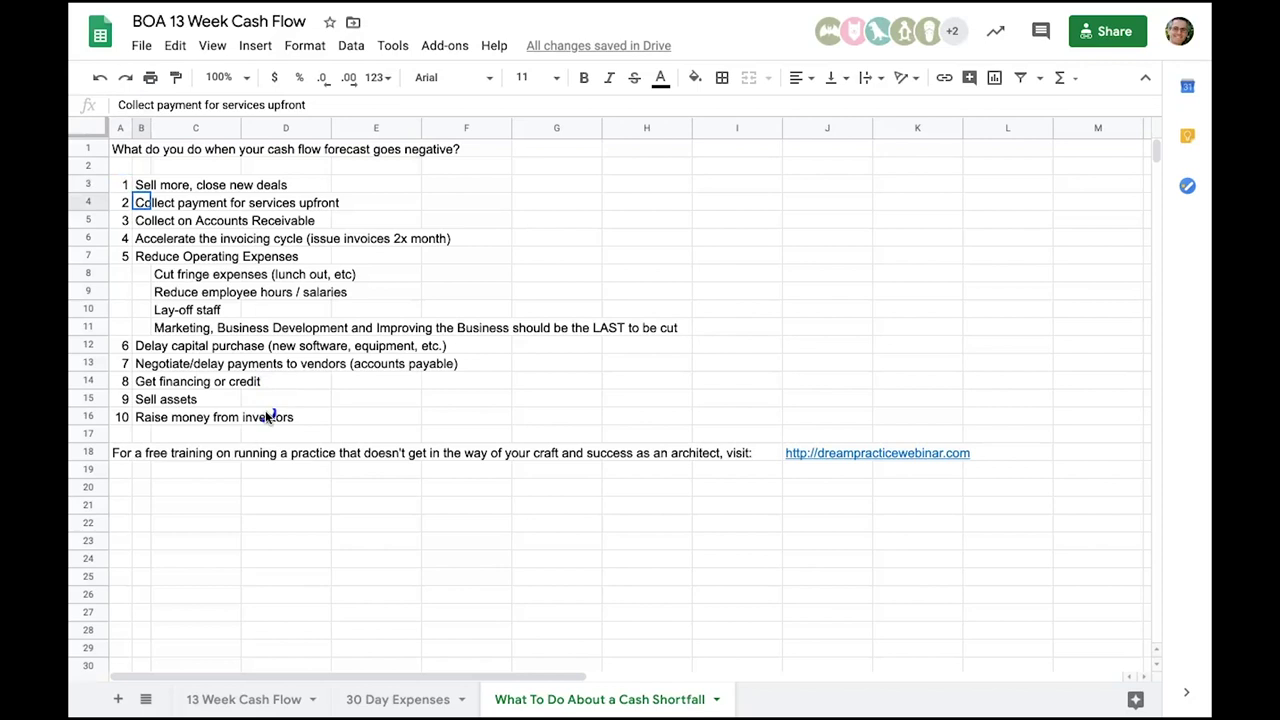
key(shift+Right)
key(shift+Right)
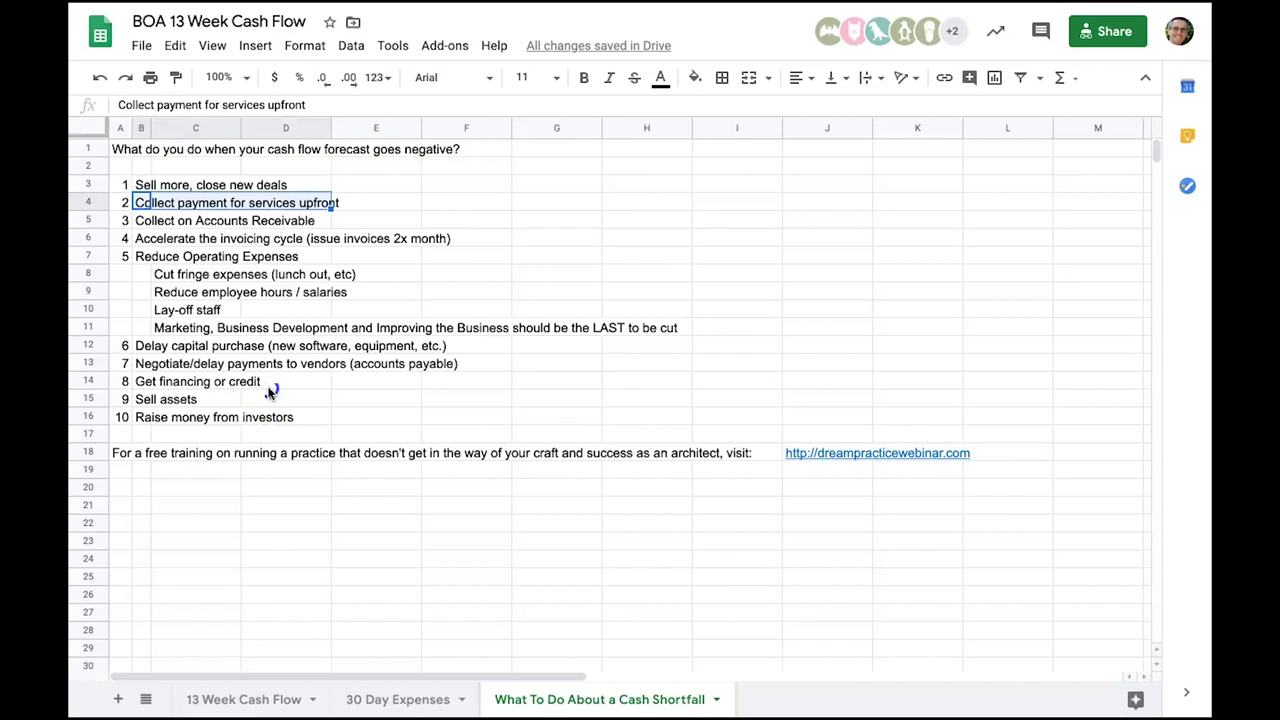
key(Down)
key(Right)
key(Right)
key(Right)
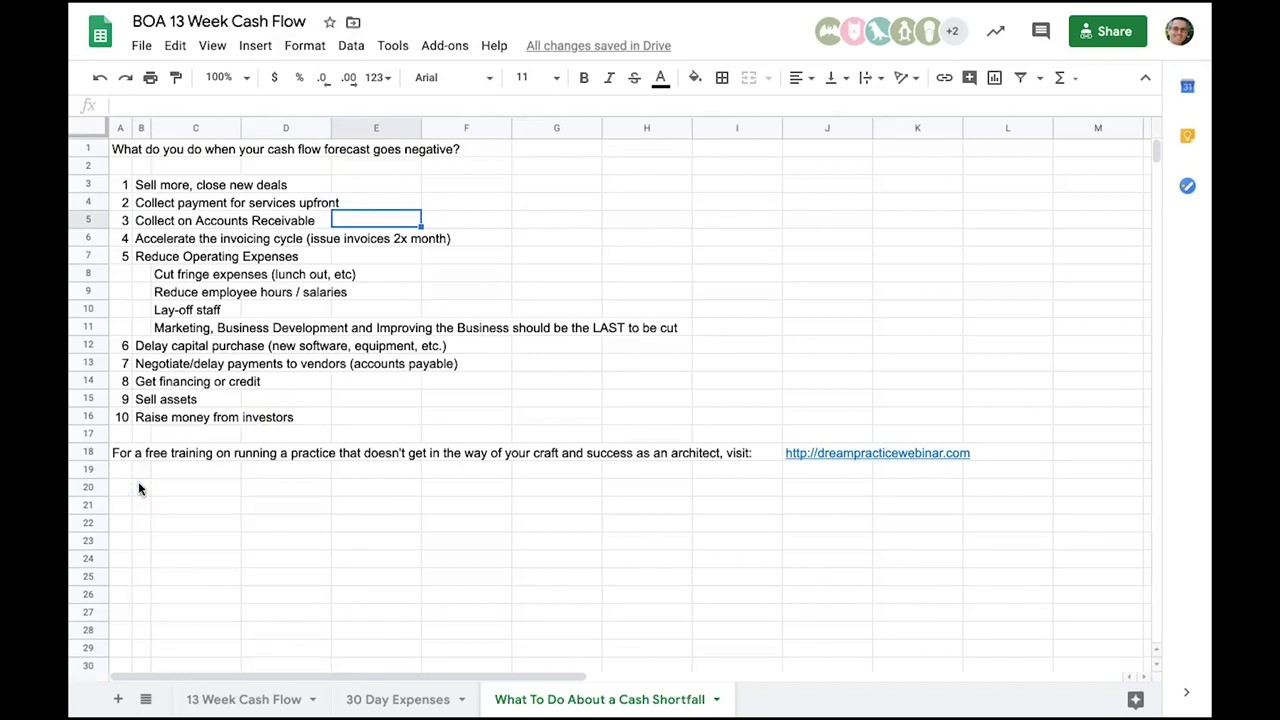
drag(139, 483, 269, 504)
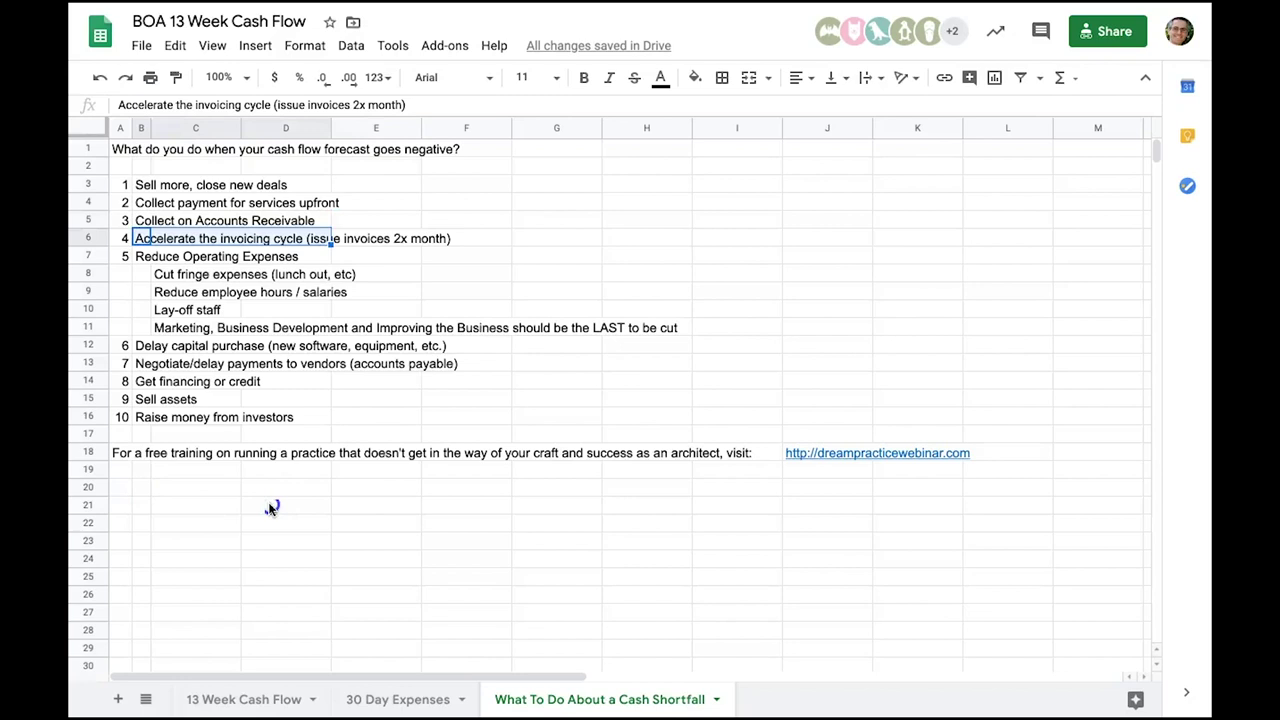
Review the Reduce Operating Expenses item with its sub-items on cutting fringe expenses and reducing employee hours or salaries
key(Down)
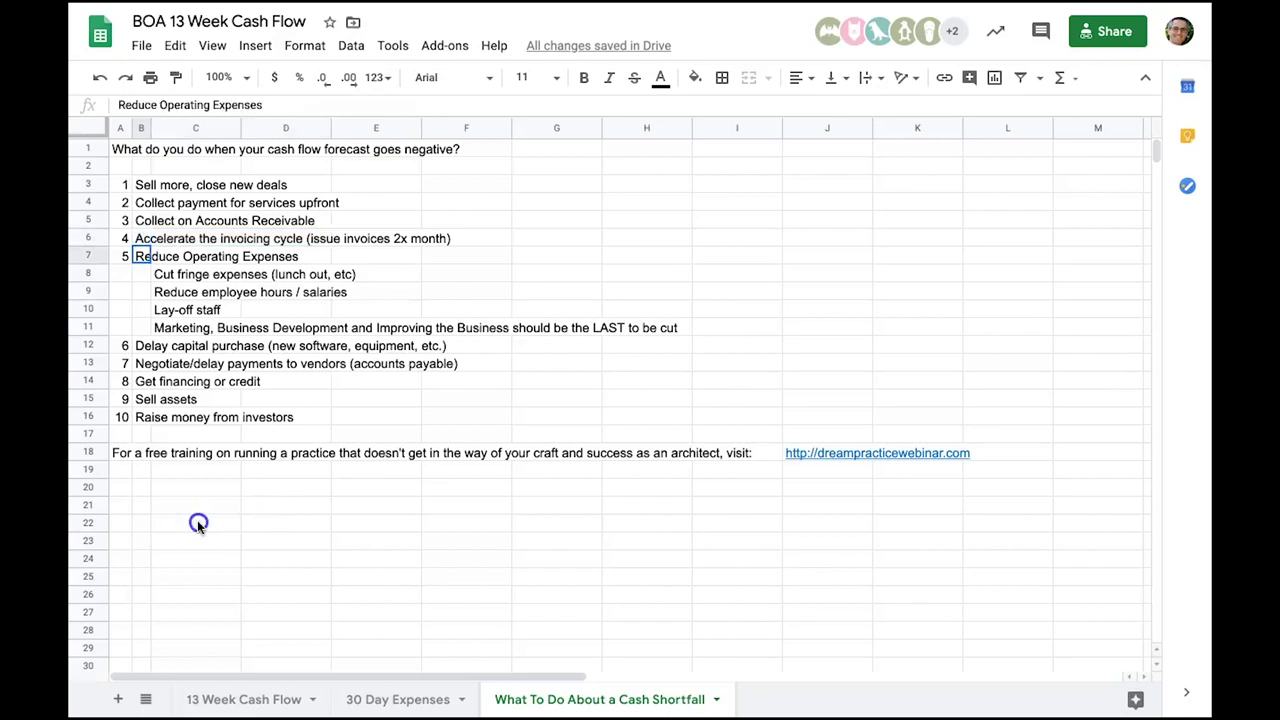
key(shift+Right)
key(shift+Right)
key(shift+Right)
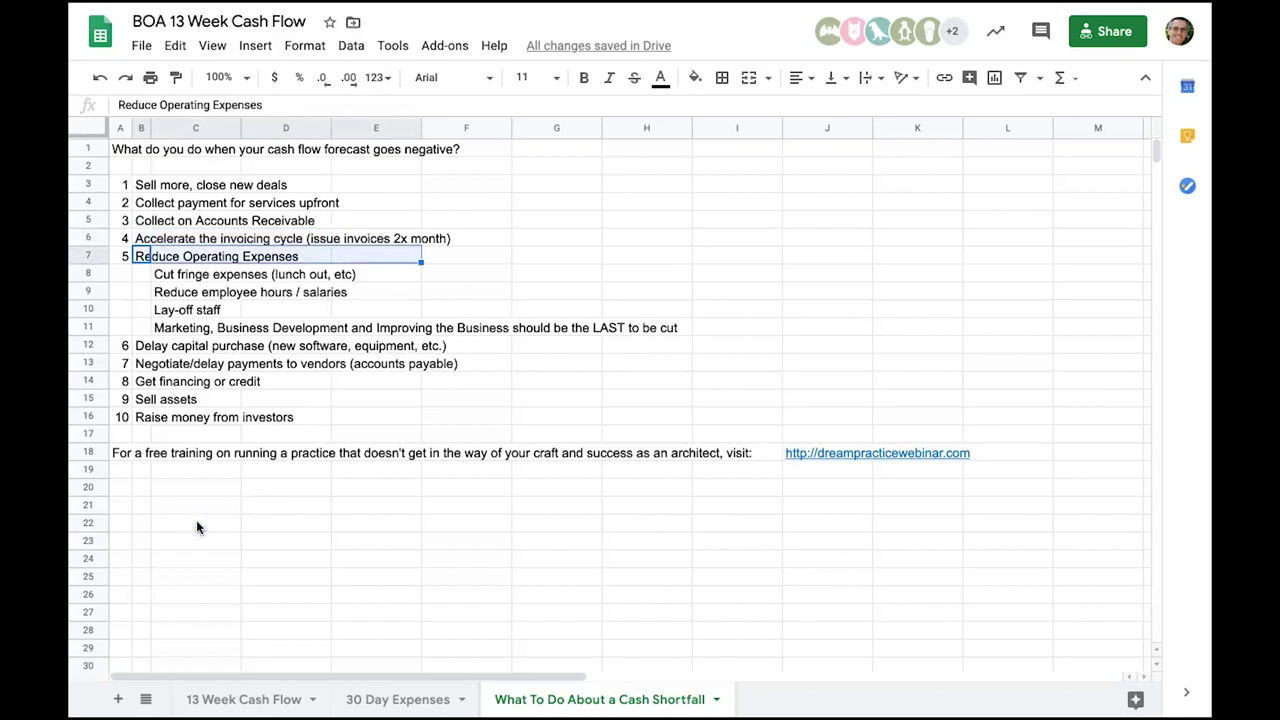
key(Down)
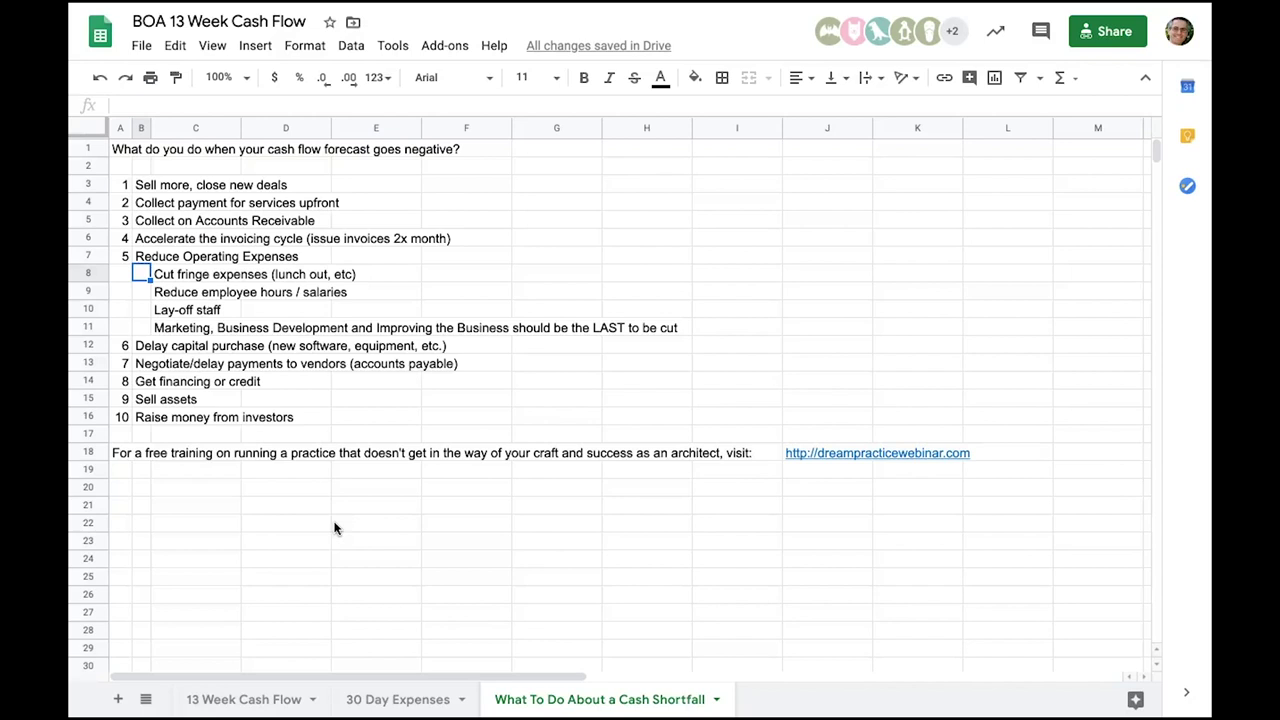
click(326, 547)
key(Right)
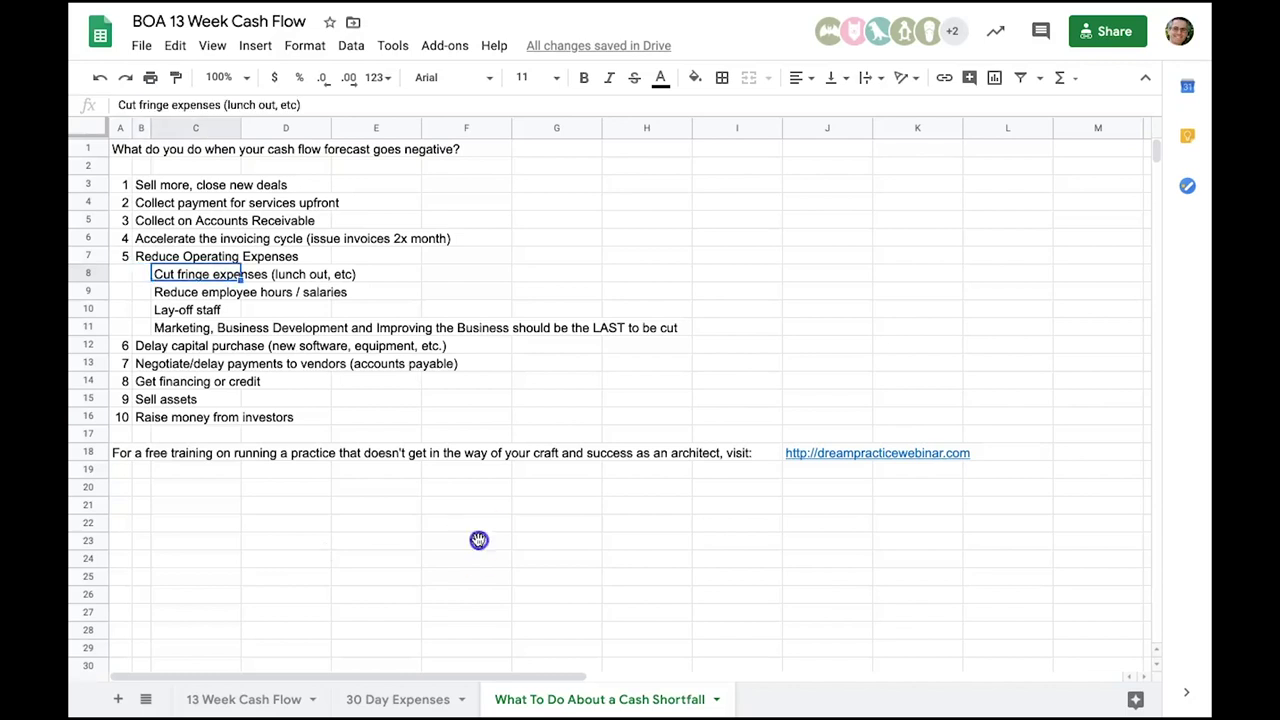
key(Down)
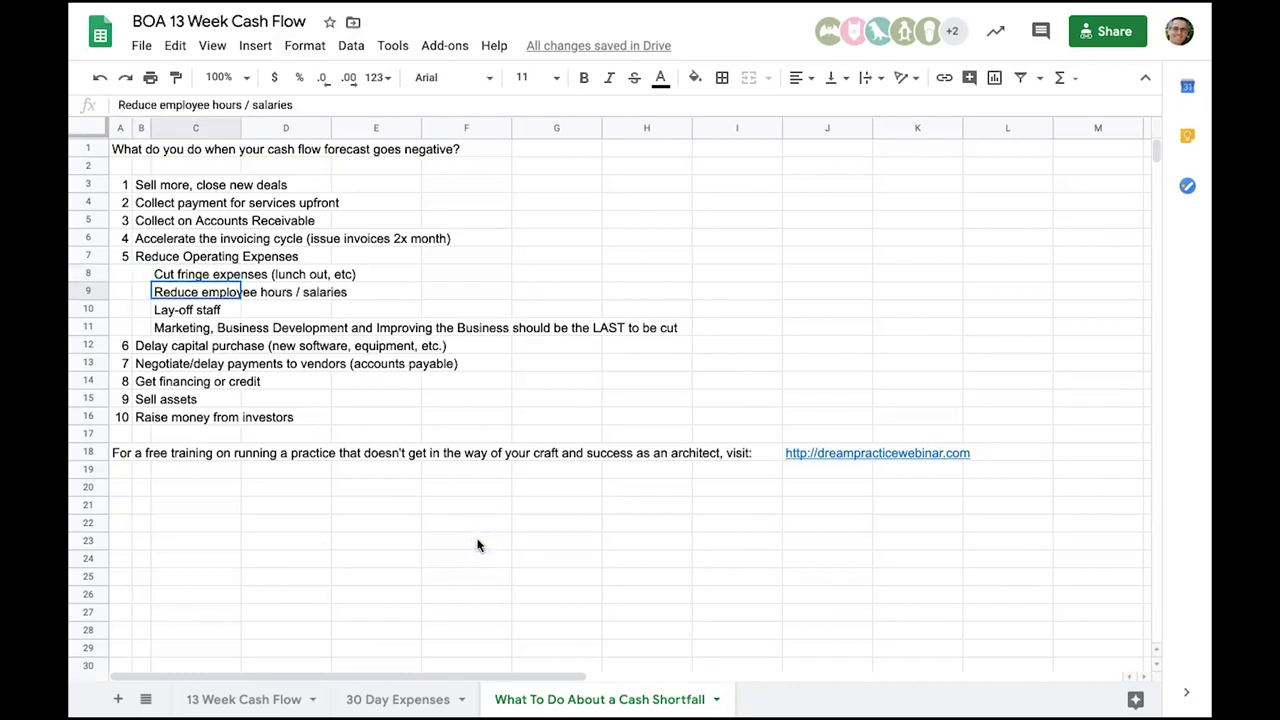
click(325, 561)
key(shift+Right)
key(shift+Right)
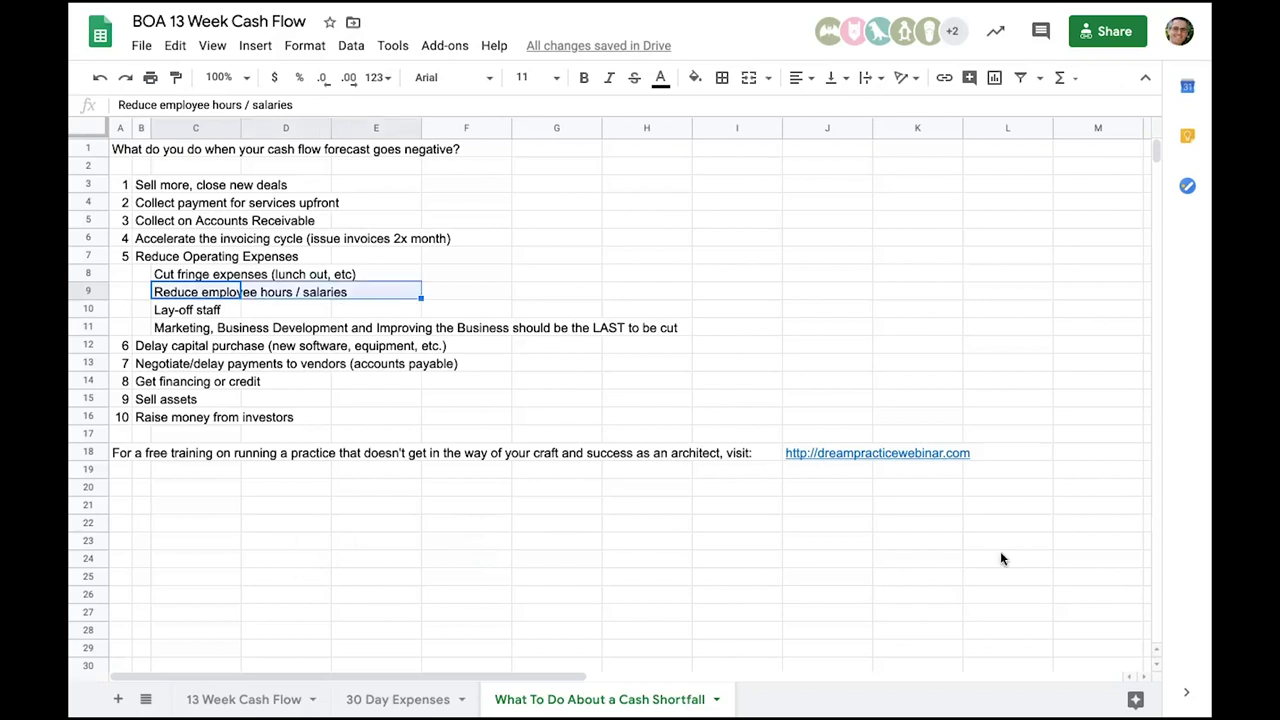
Highlight the whole list of shortfall actions, then examine the Lay-off staff and Marketing, Business Development sub-items
key(ctrl+a)
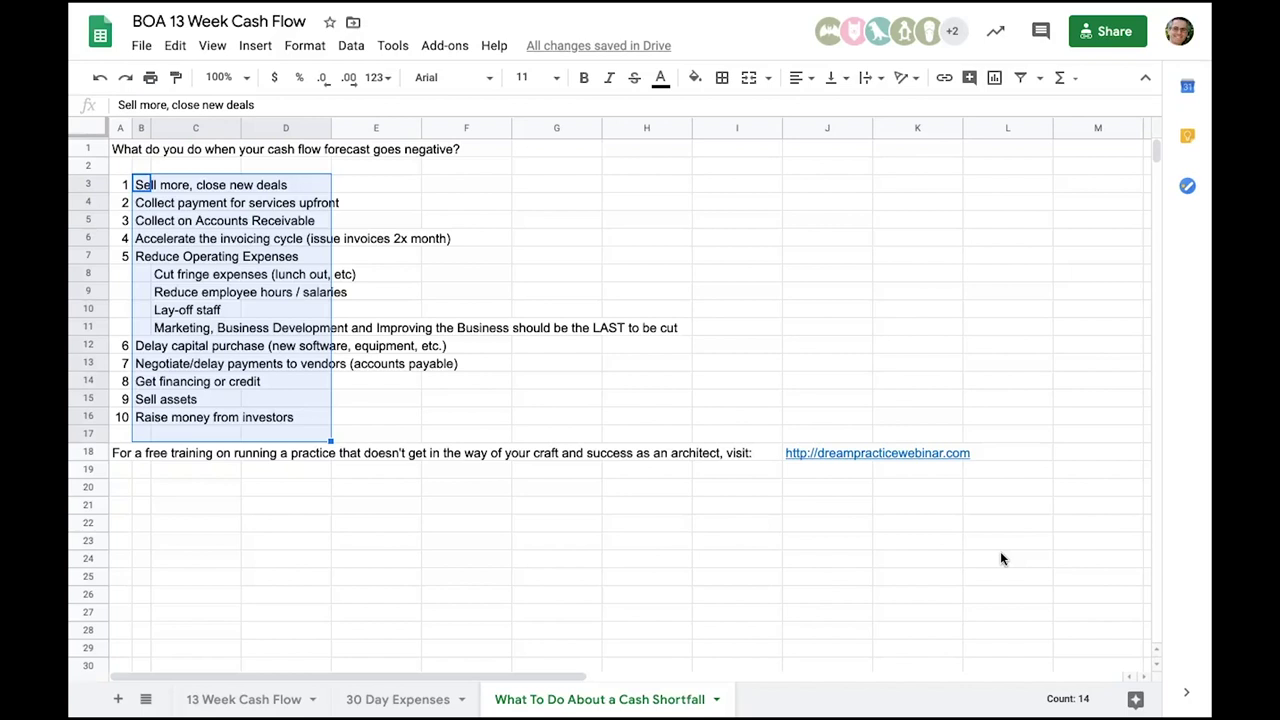
click(265, 503)
click(995, 568)
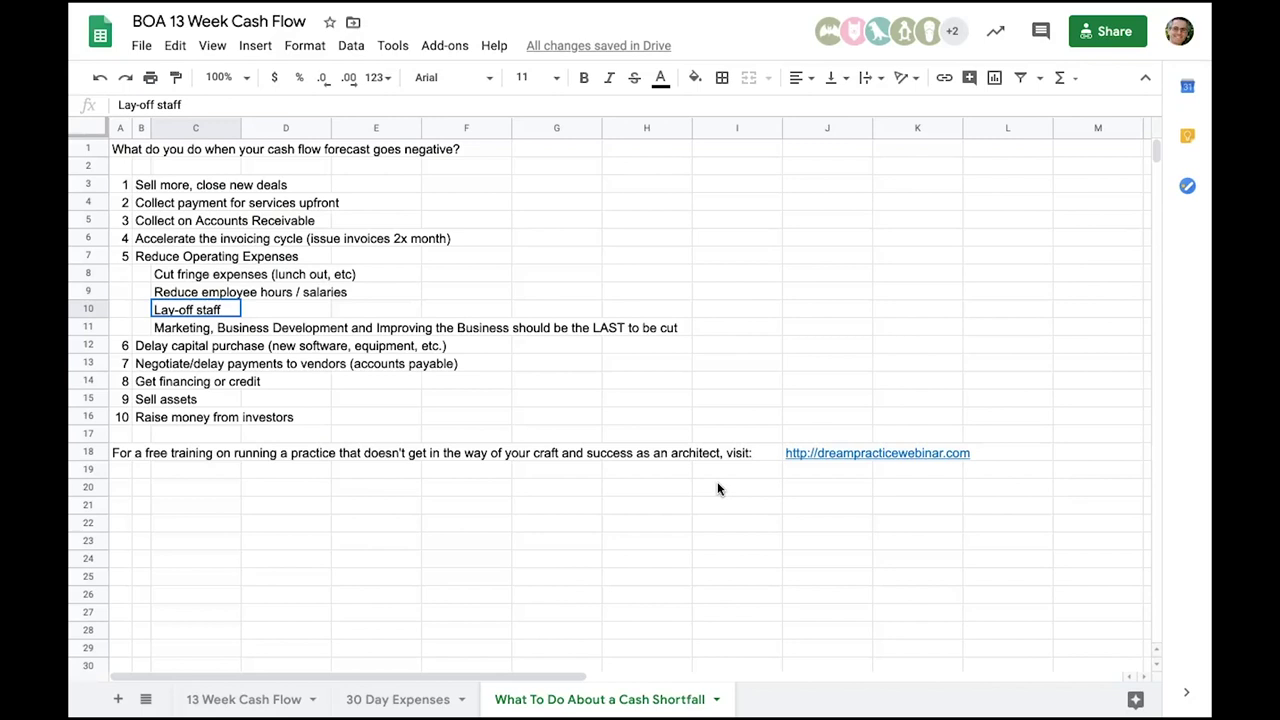
key(Up)
key(Down)
key(Down)
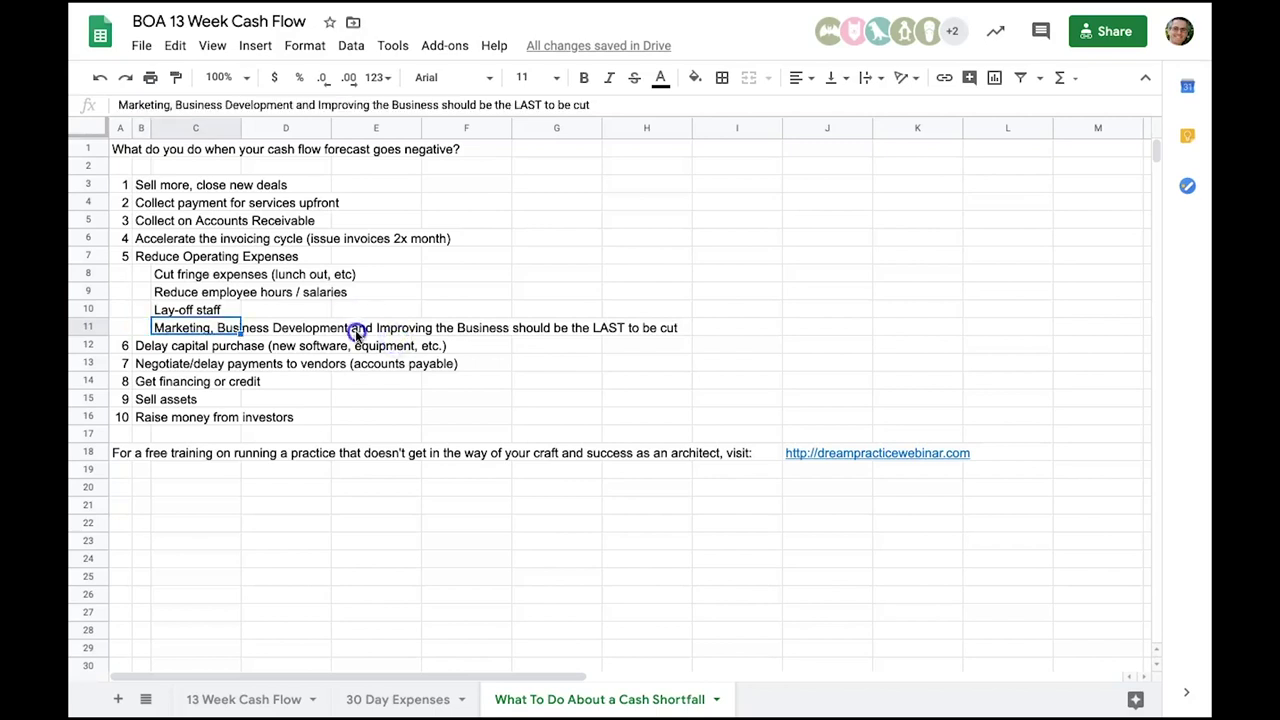
key(shift+Right)
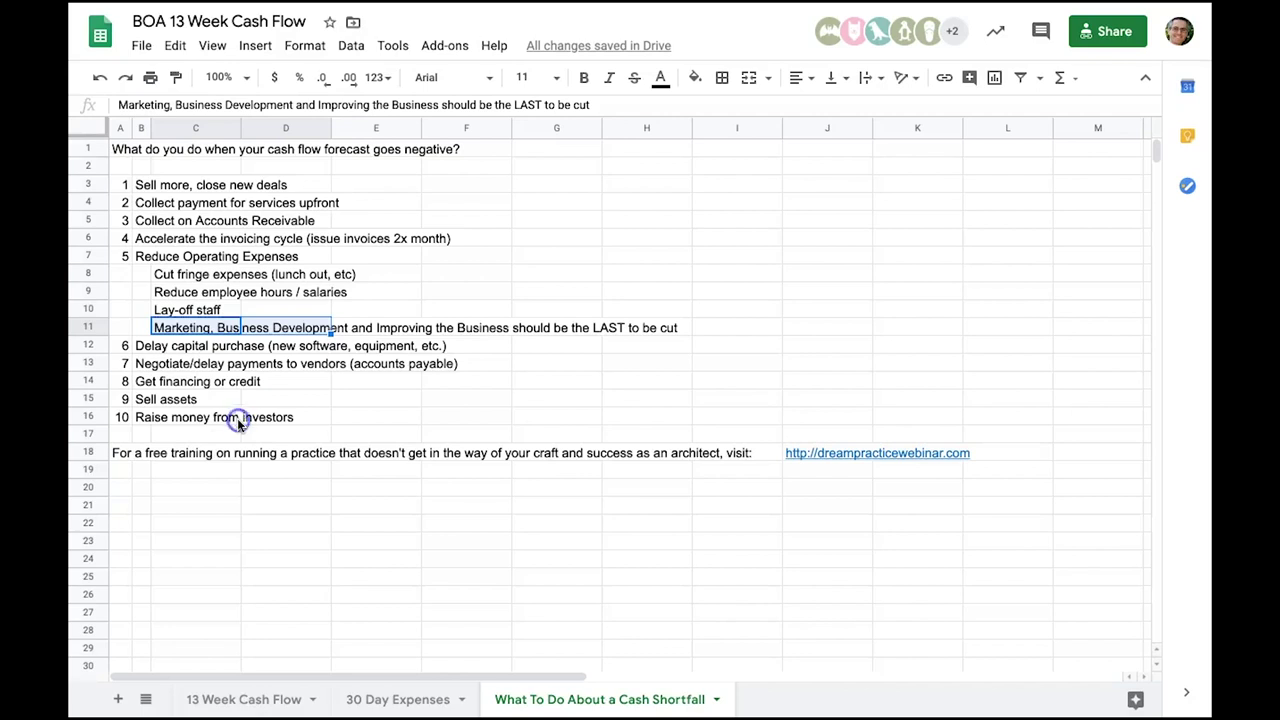
Highlight and review item 6 of the shortfall list, Delay capital purchase (new software, equipment, etc.)
key(Down)
key(Left)
key(shift+Right)
key(shift+Right)
key(shift+Right)
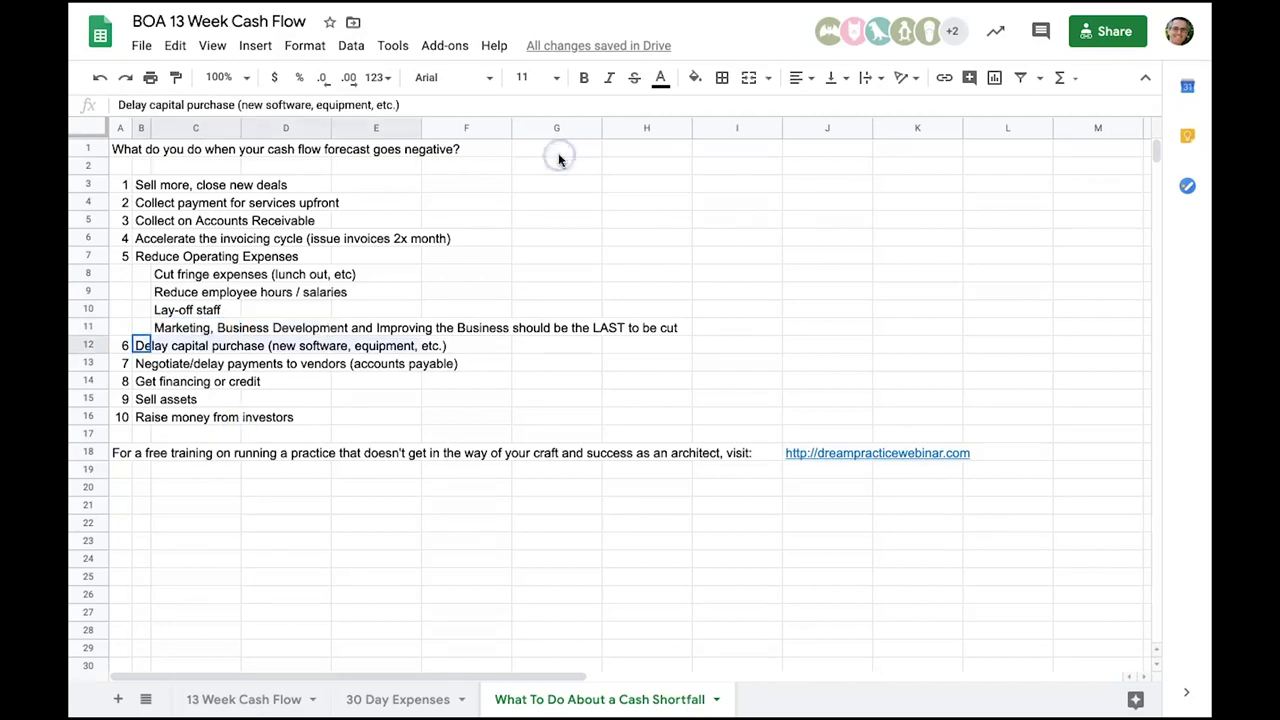
click(757, 393)
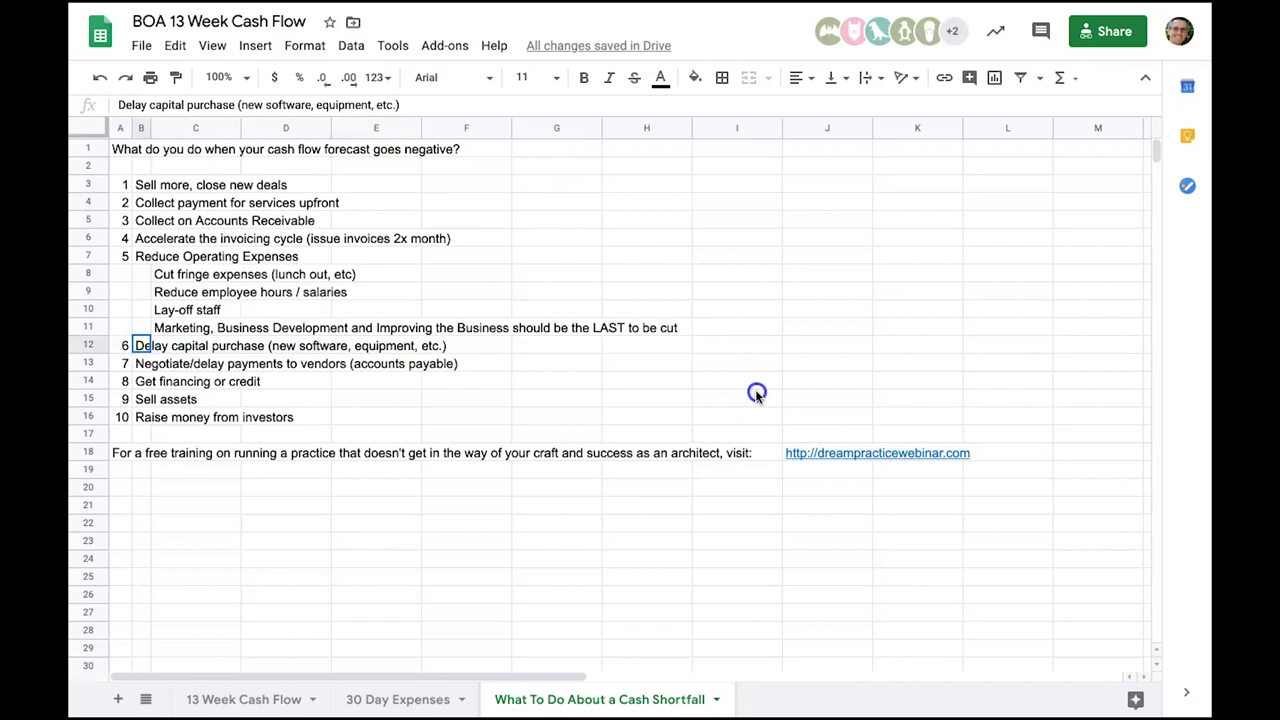
Review item 7 of the shortfall list, Negotiate/delay payments to vendors (accounts payable)
key(Down)
click(469, 386)
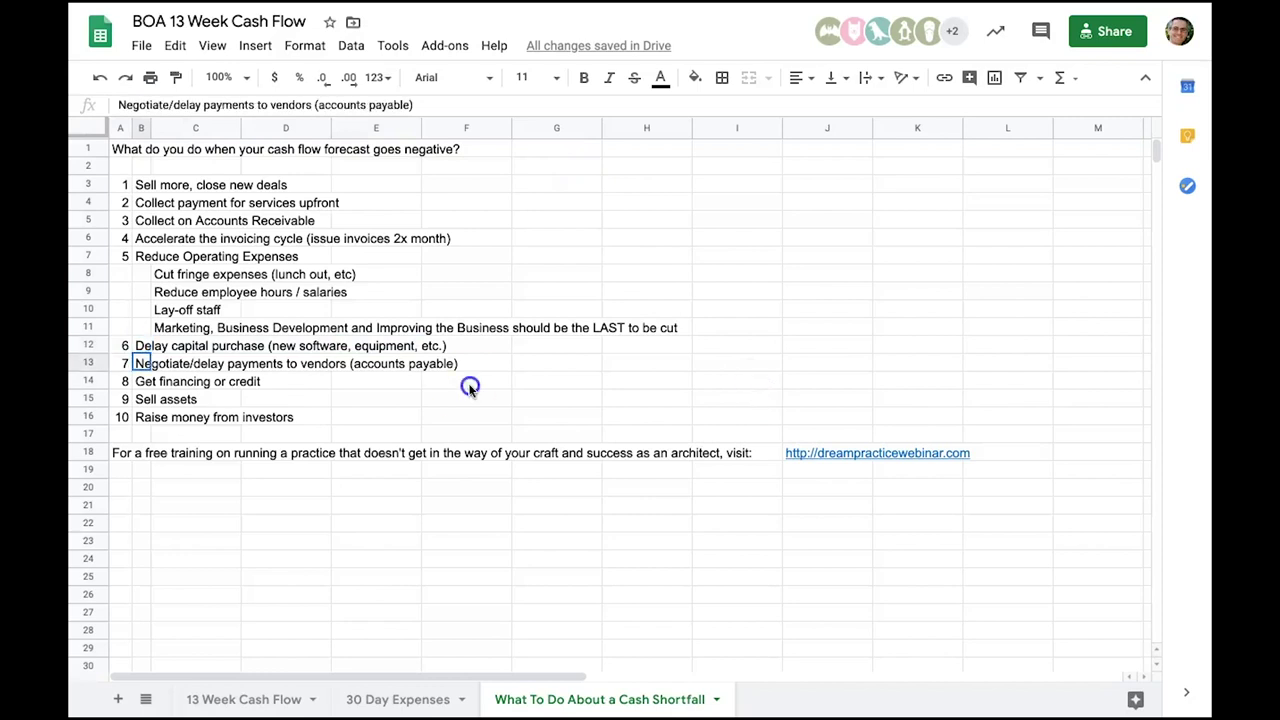
key(shift+Right)
key(shift+Right)
key(Right)
key(Right)
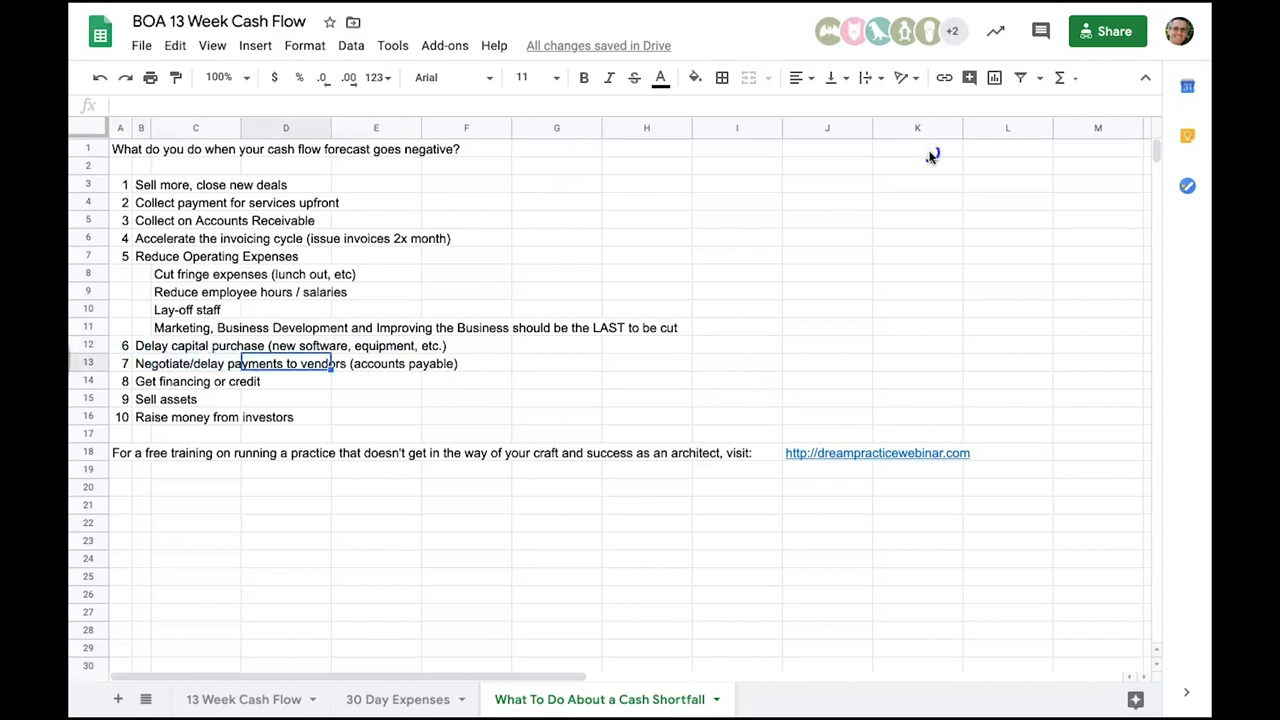
key(Left)
key(Left)
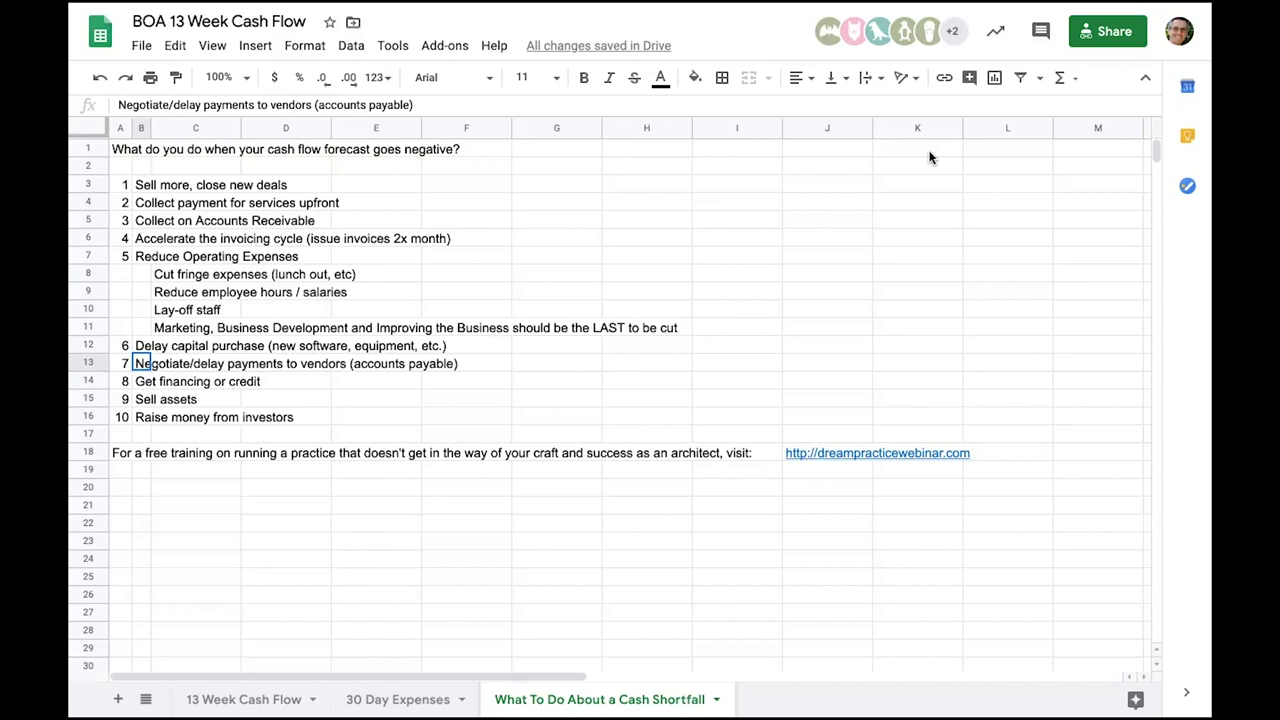
click(930, 151)
Highlight and examine item 8 of the shortfall list, Get financing or credit
key(Down)
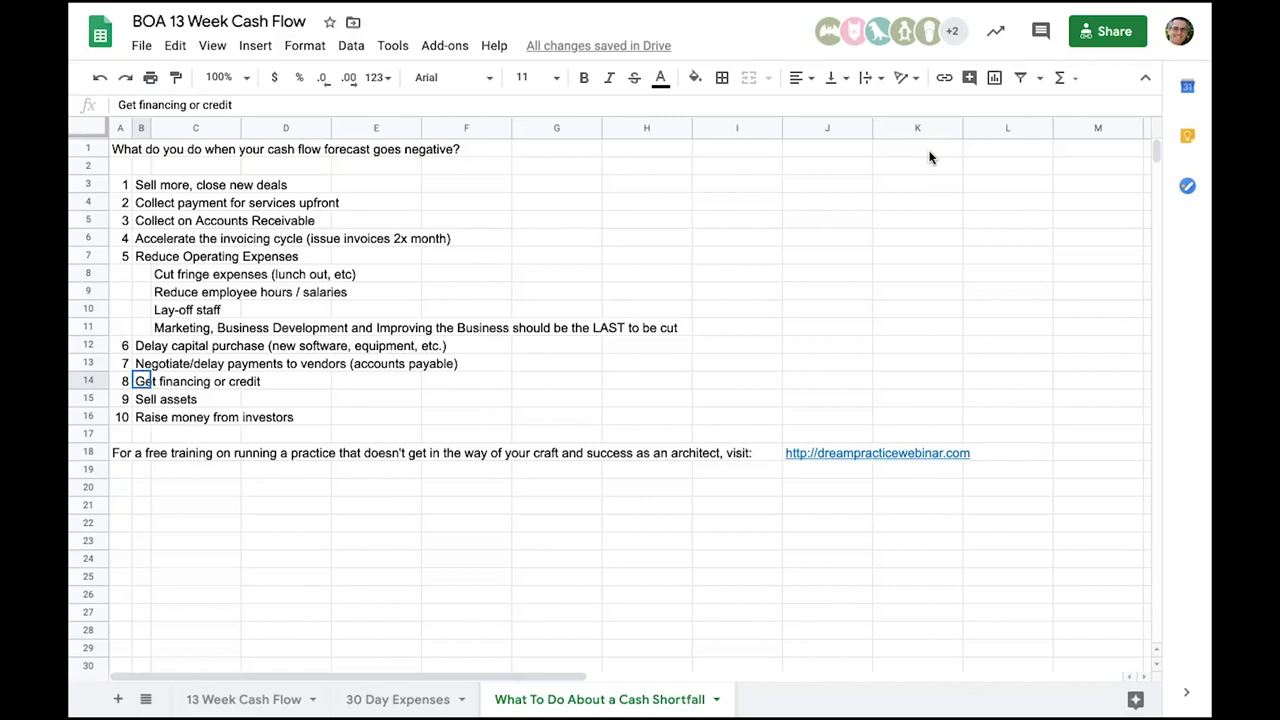
click(865, 296)
key(shift+Right)
key(shift+Right)
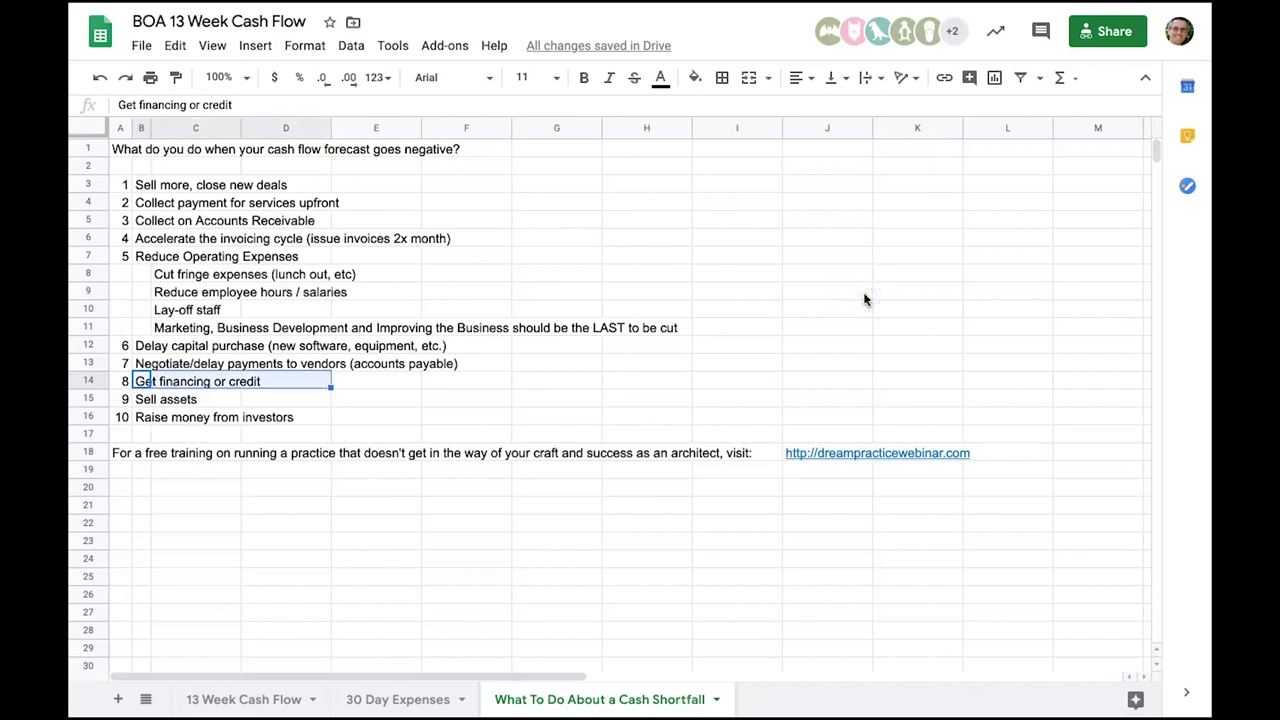
key(shift+Left)
key(shift+Left)
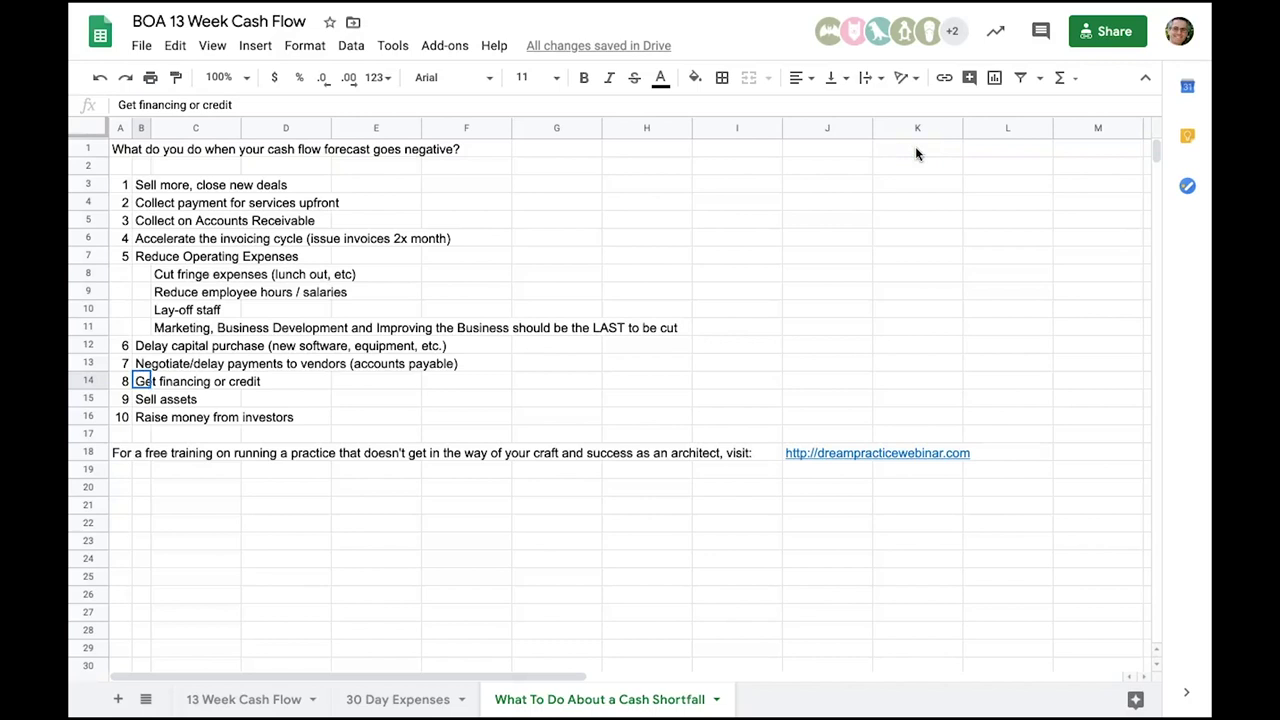
key(shift+Right)
key(shift+Right)
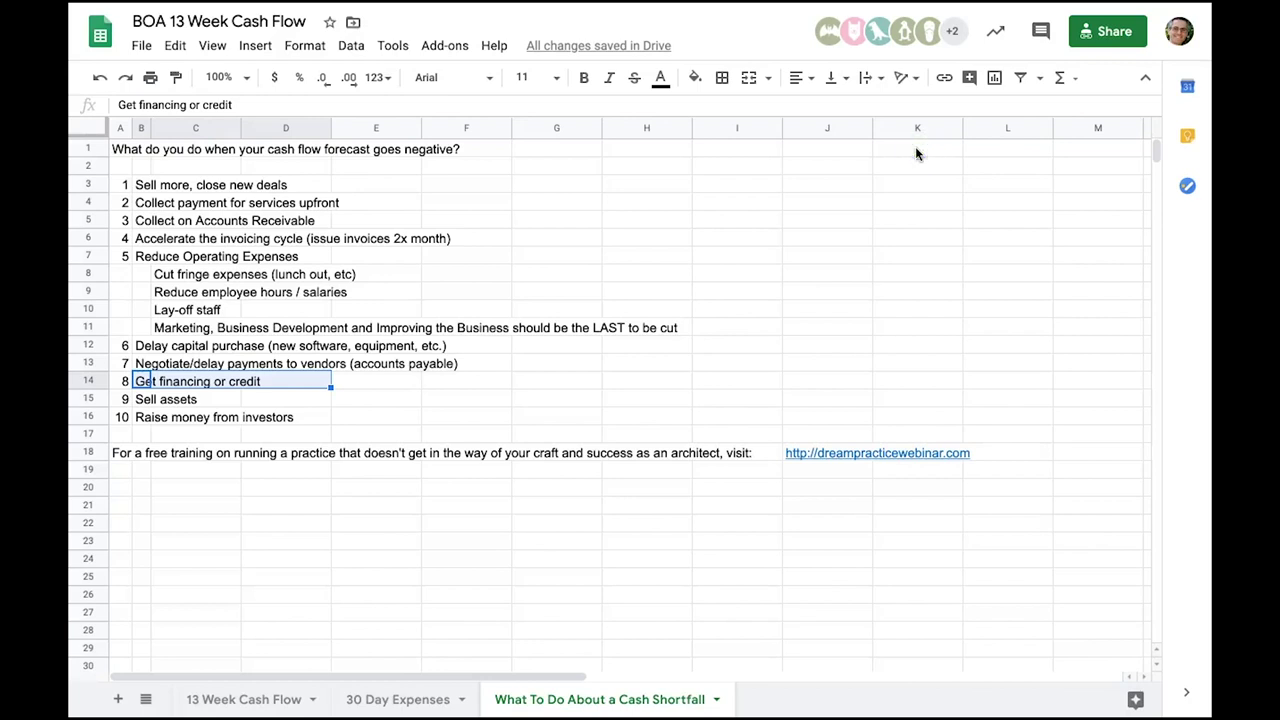
click(868, 312)
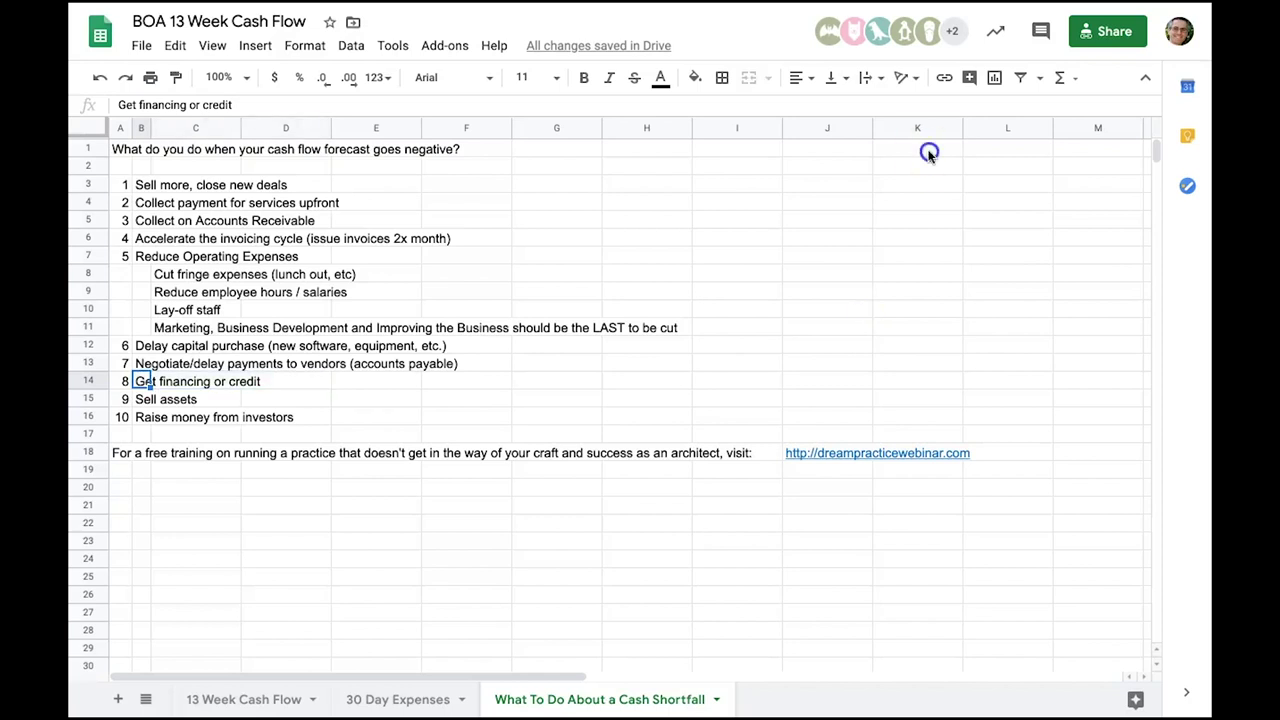
key(shift+Right)
key(shift+Right)
key(shift+Right)
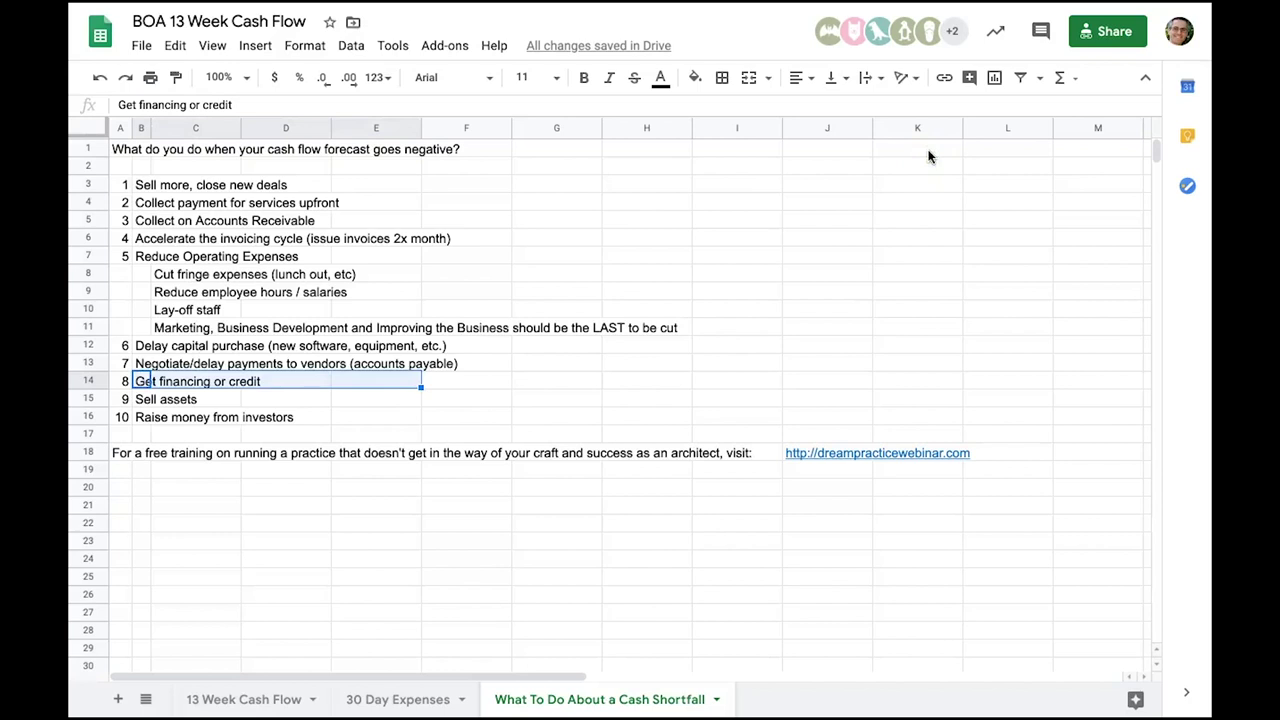
click(929, 153)
Review the last two shortfall actions, Sell assets and Raise money from investors
key(Down)
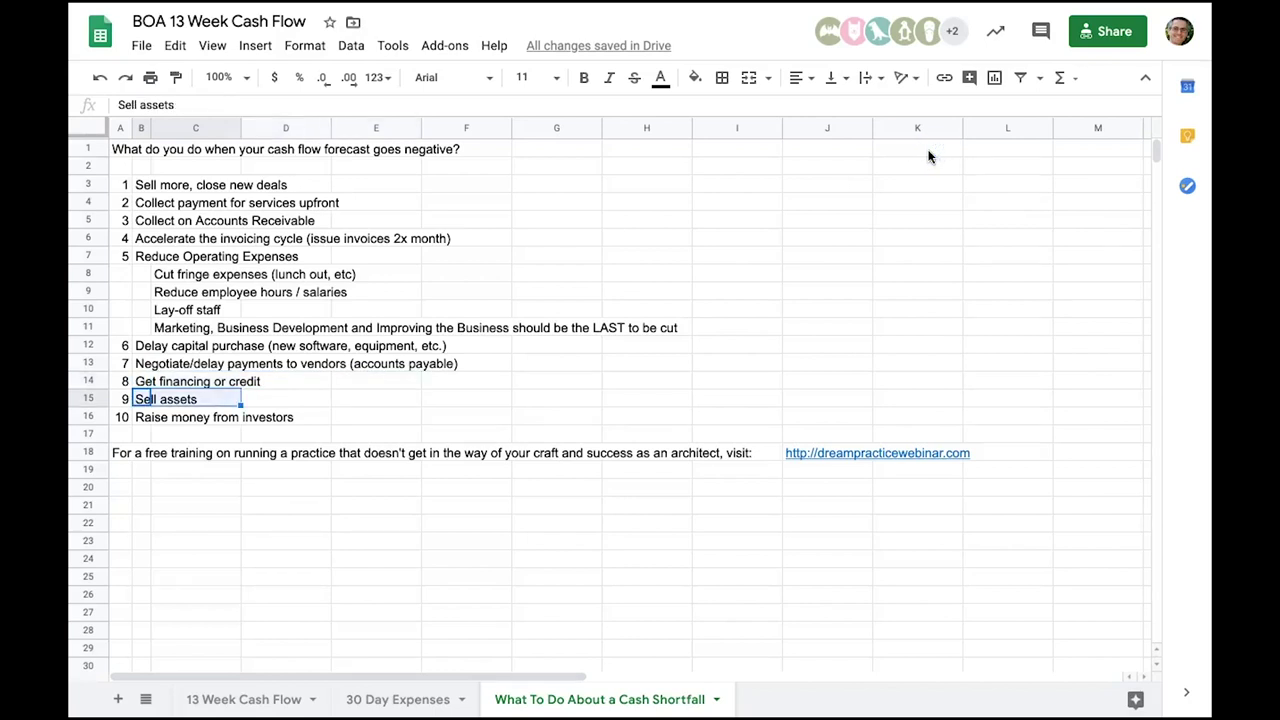
key(Down)
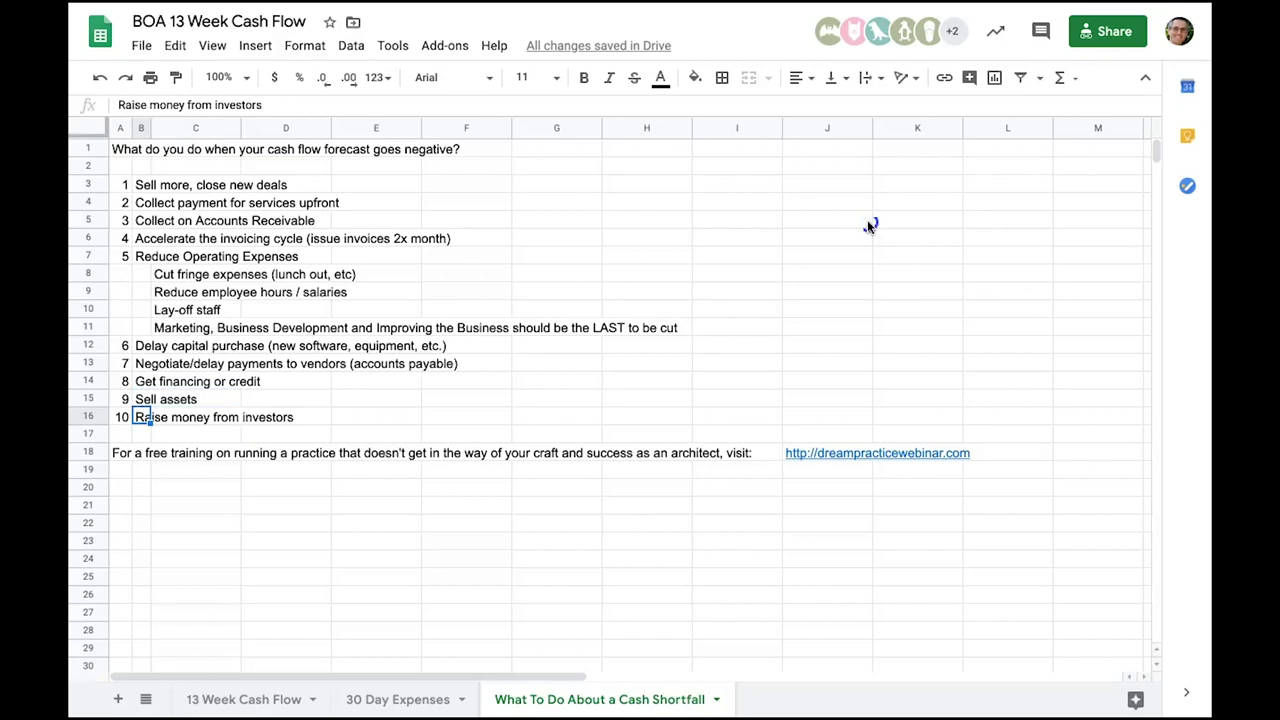
key(Down)
key(Down)
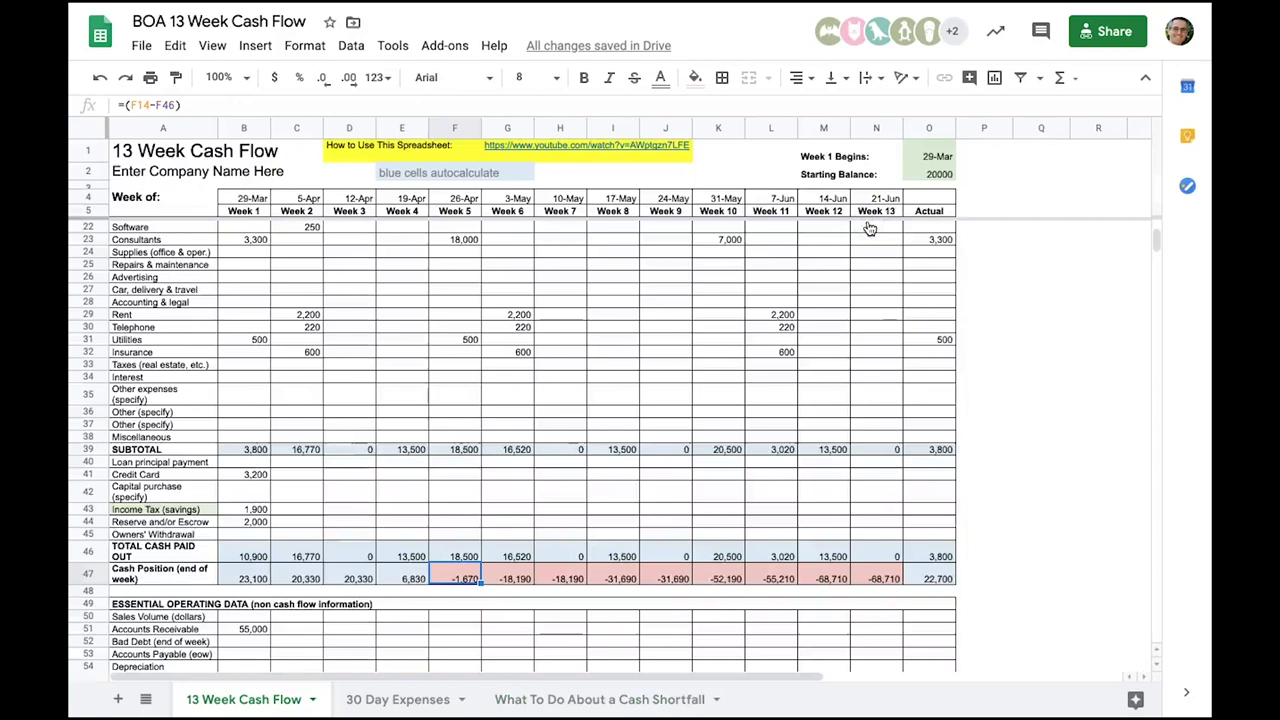
Return to the beginning of the 13 Week Cash Flow sheet and select its title cell A1
scroll(870, 229, up, 5)
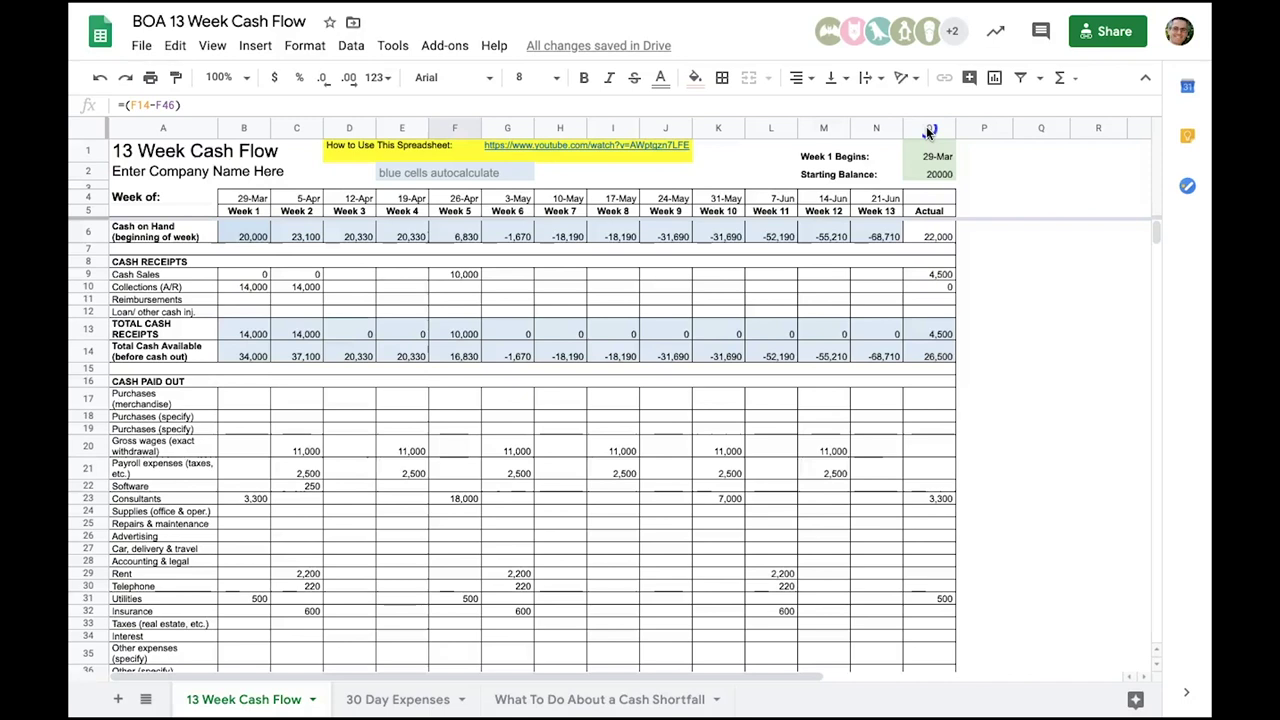
key(ctrl+Home)
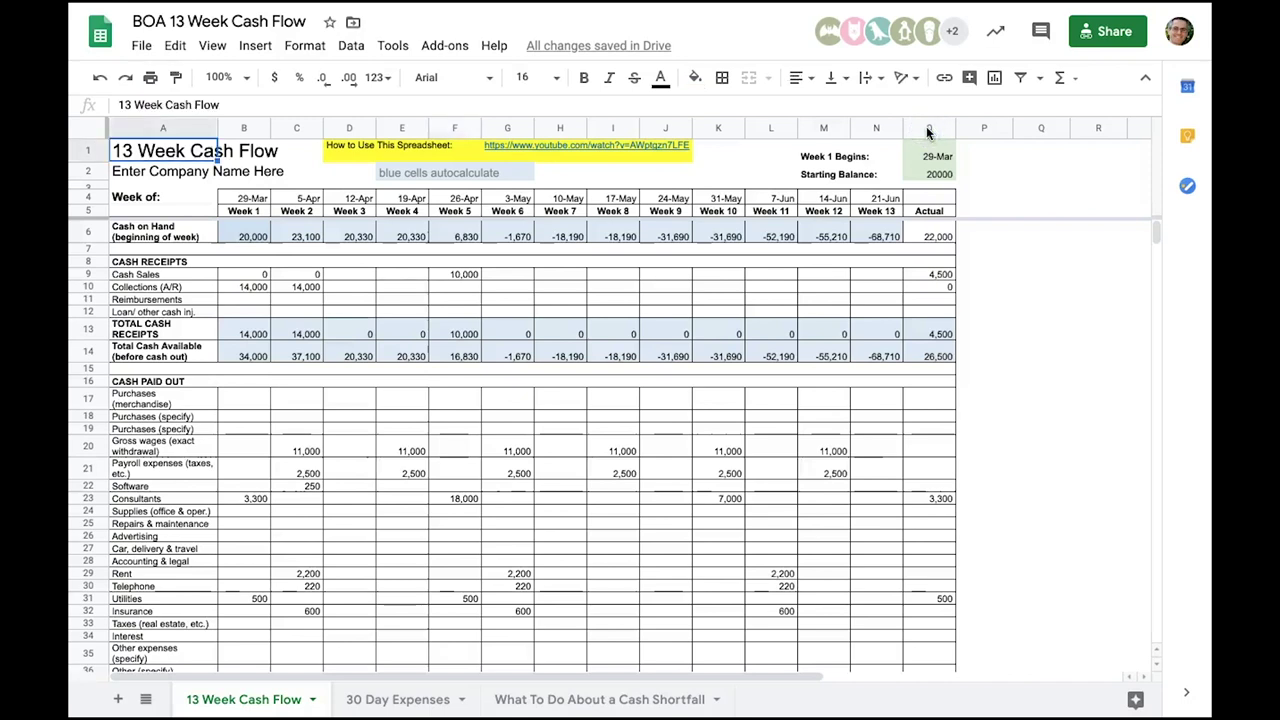